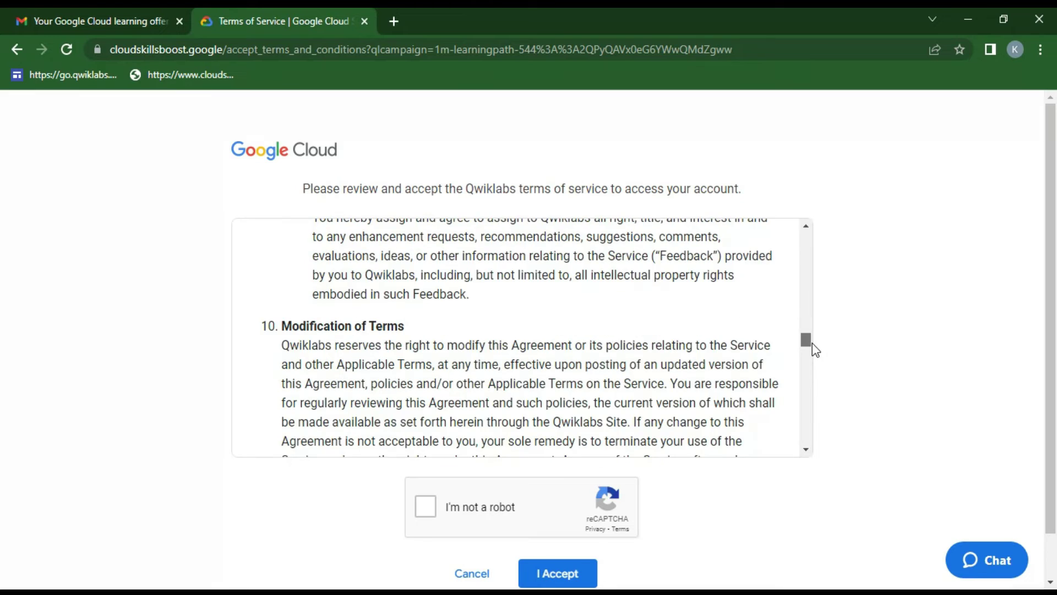
Step: Read through the Qwiklabs terms of service to the end, confirm the robot check and accept them
scroll(797, 448, down, 3)
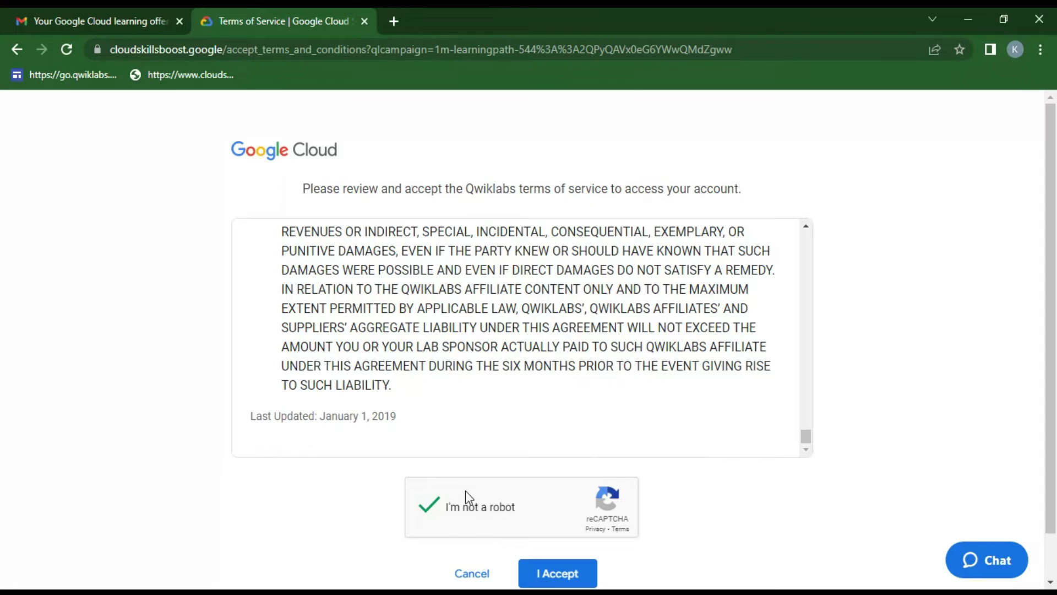
click(538, 570)
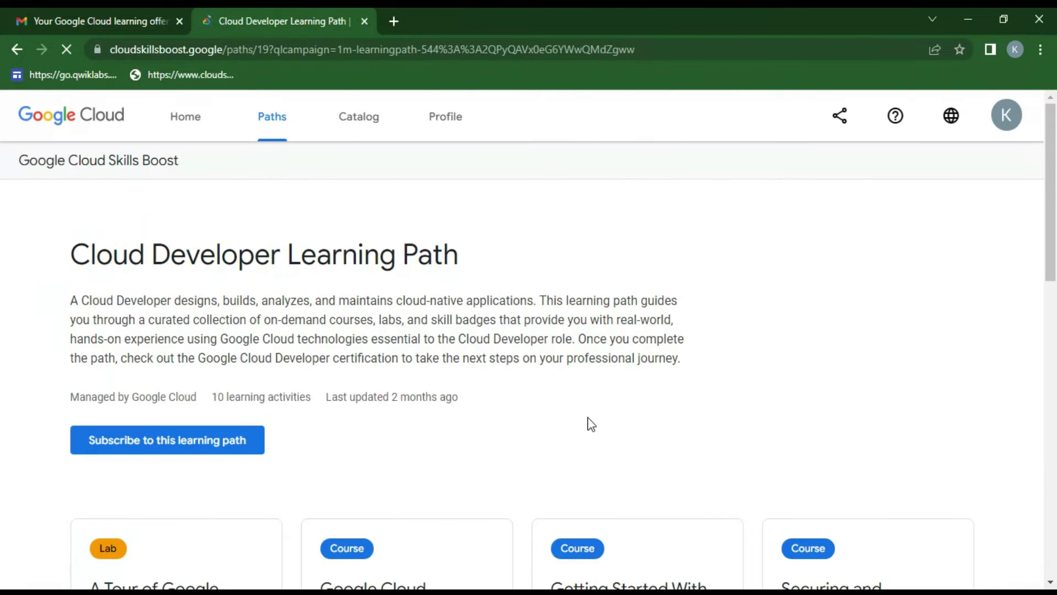
Step: Check the available credits in the account details
click(1007, 115)
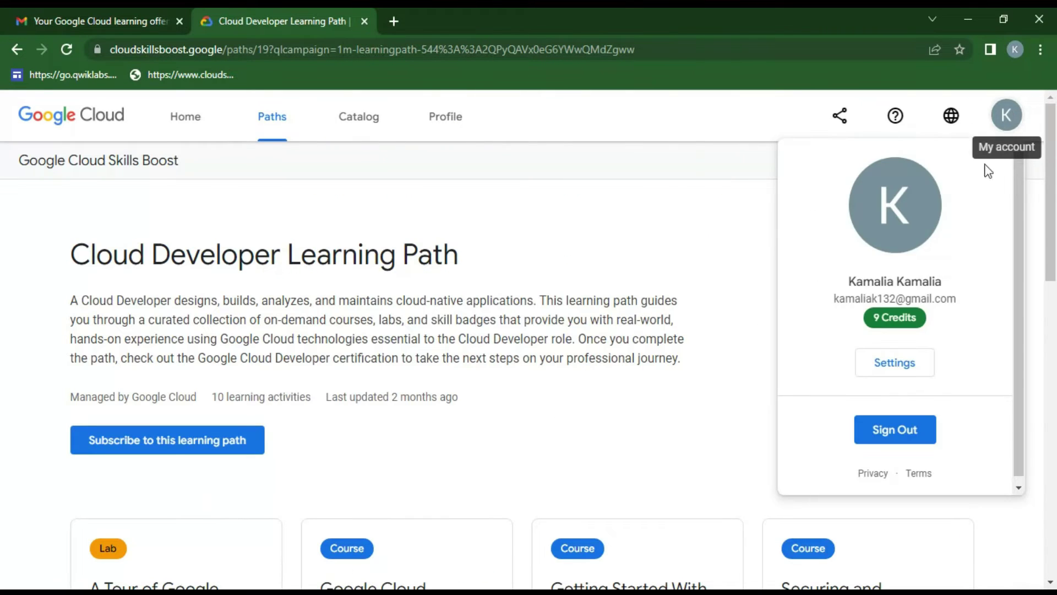
mouse_move(859, 333)
mouse_down()
mouse_move(903, 319)
mouse_move(858, 326)
mouse_up()
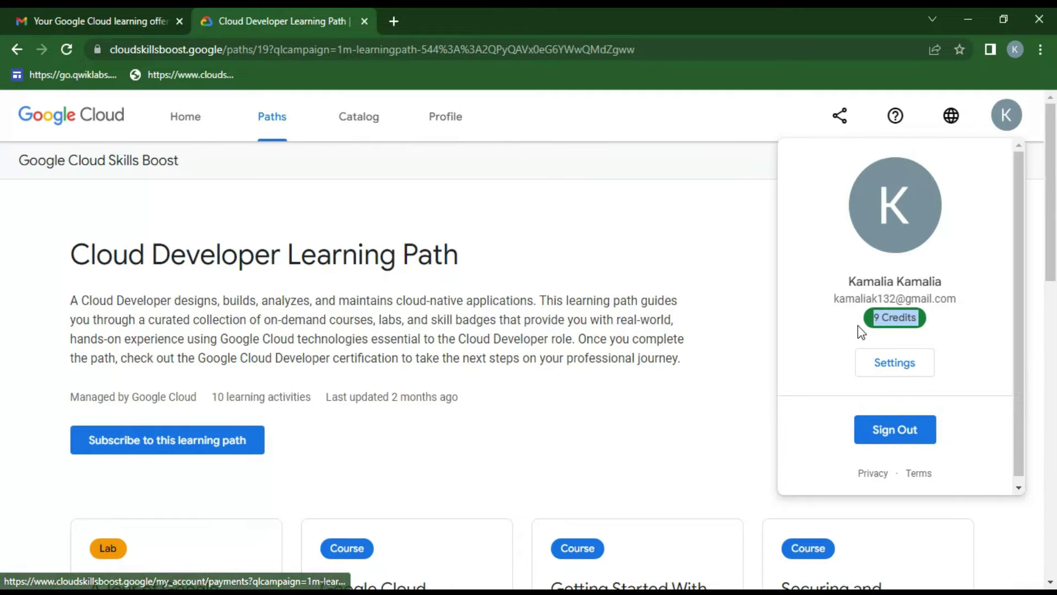
click(774, 331)
Step: Open the bookmarked "Create and Run ML Pipelines with Vertex Pipelines" lab in a new browser tab and launch it with 5 credits
click(387, 21)
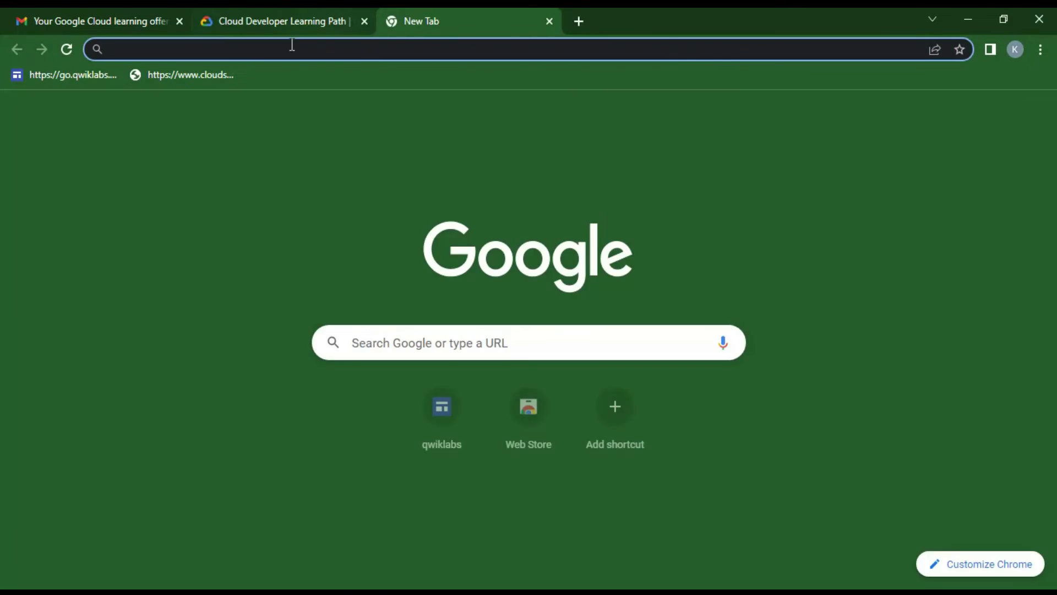
click(205, 76)
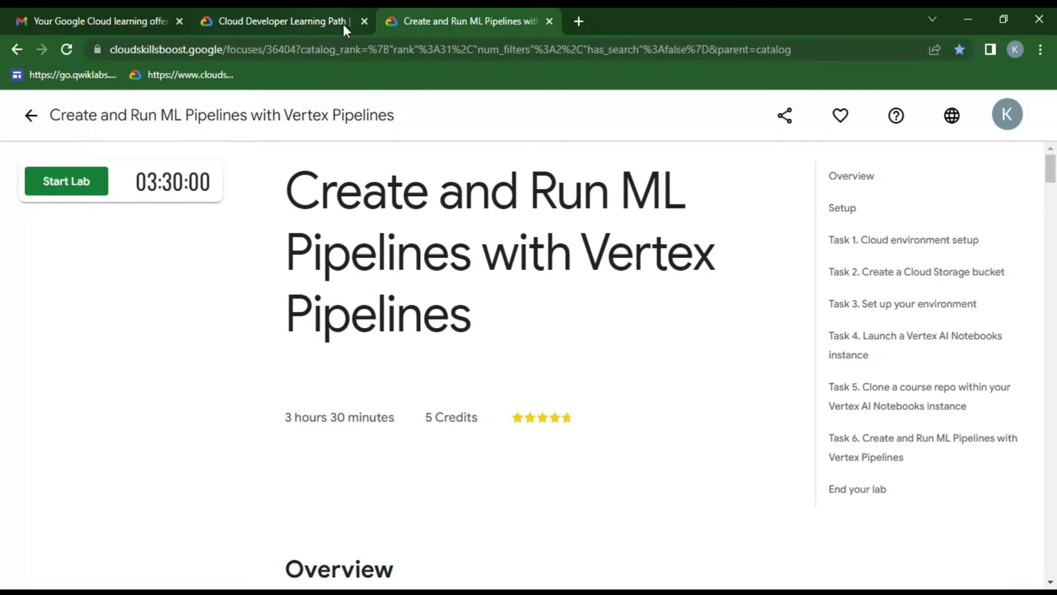
click(45, 187)
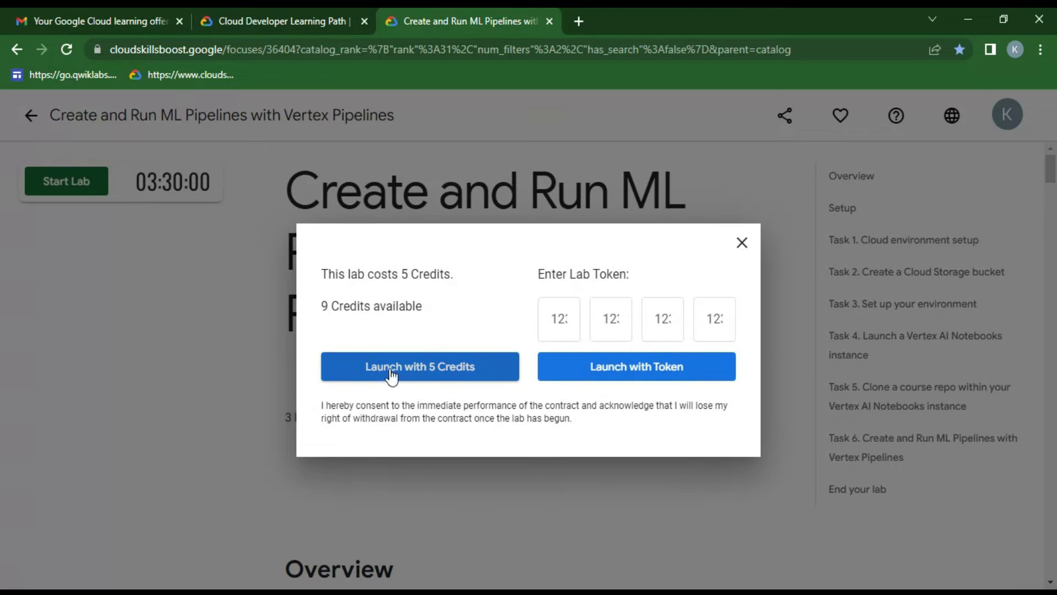
click(398, 376)
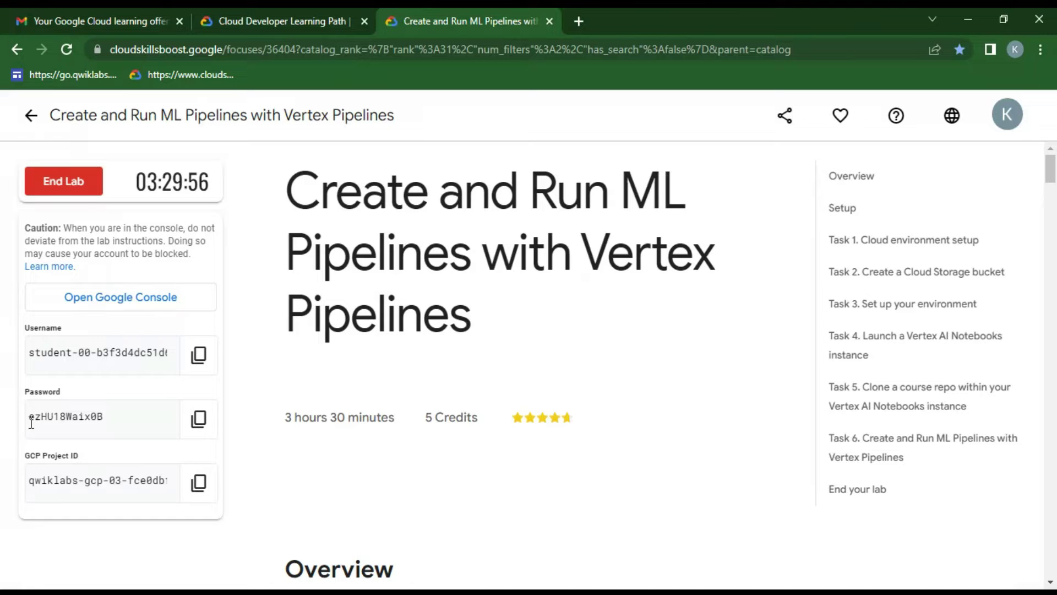
Step: Copy the lab account's password and open the Google console from the lab page
drag(31, 423, 151, 420)
click(198, 419)
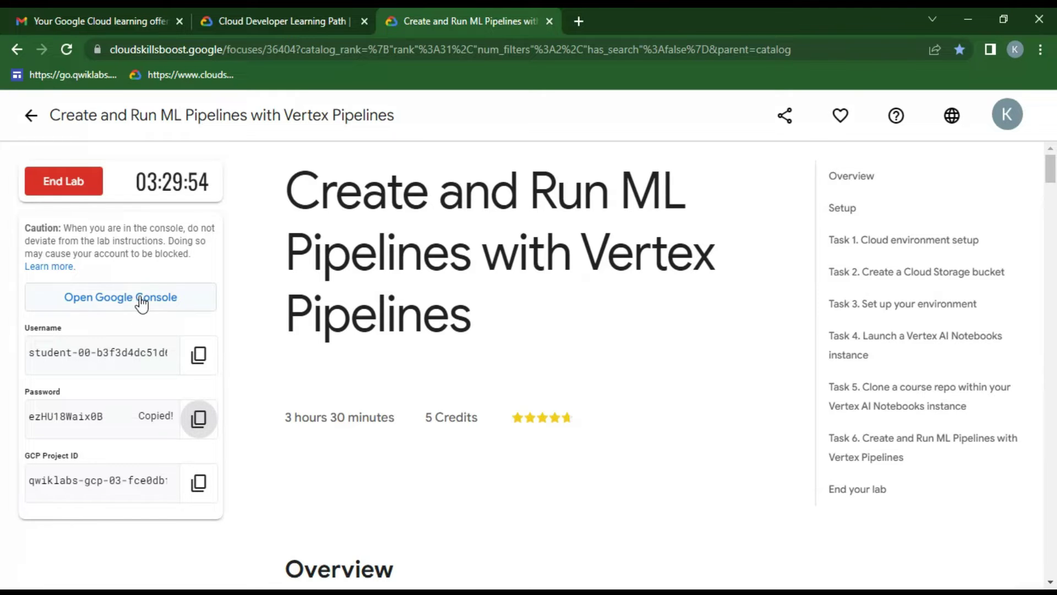
click(110, 302)
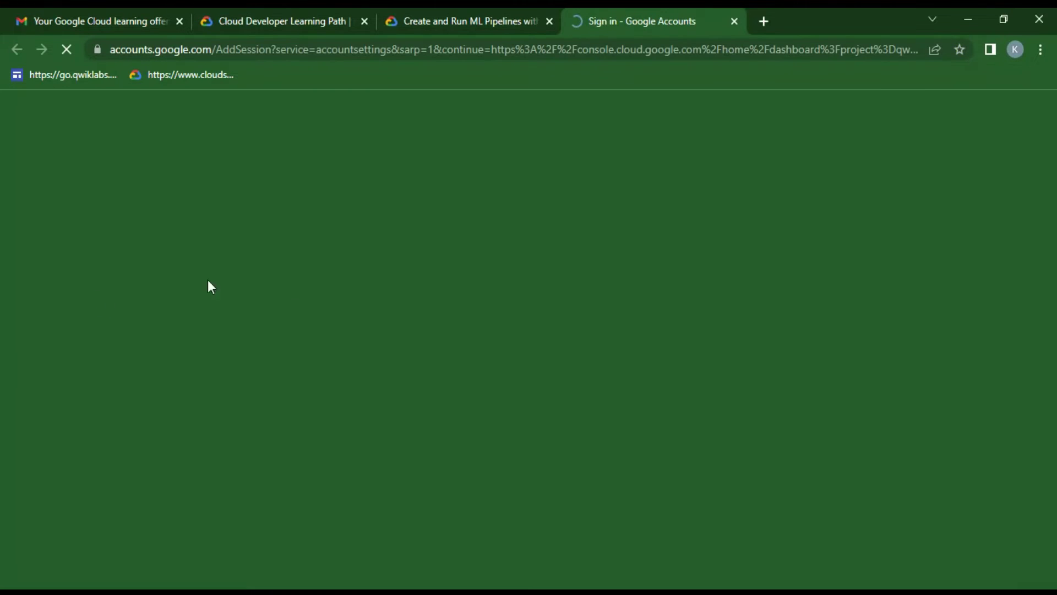
Step: Sign in to Google with the lab's student username and paste the copied account password
key(ctrl+v)
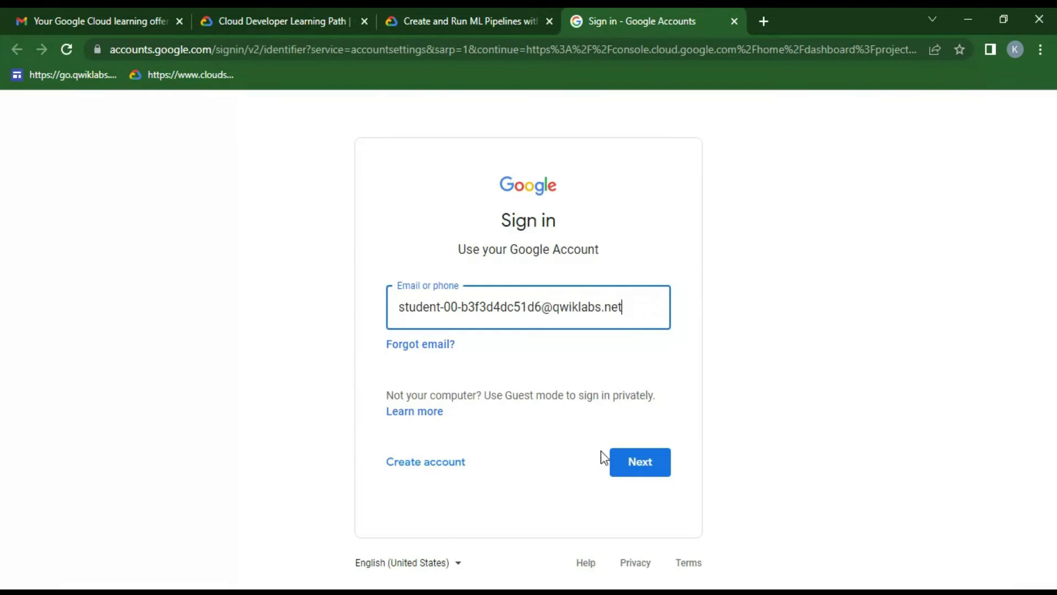
click(642, 472)
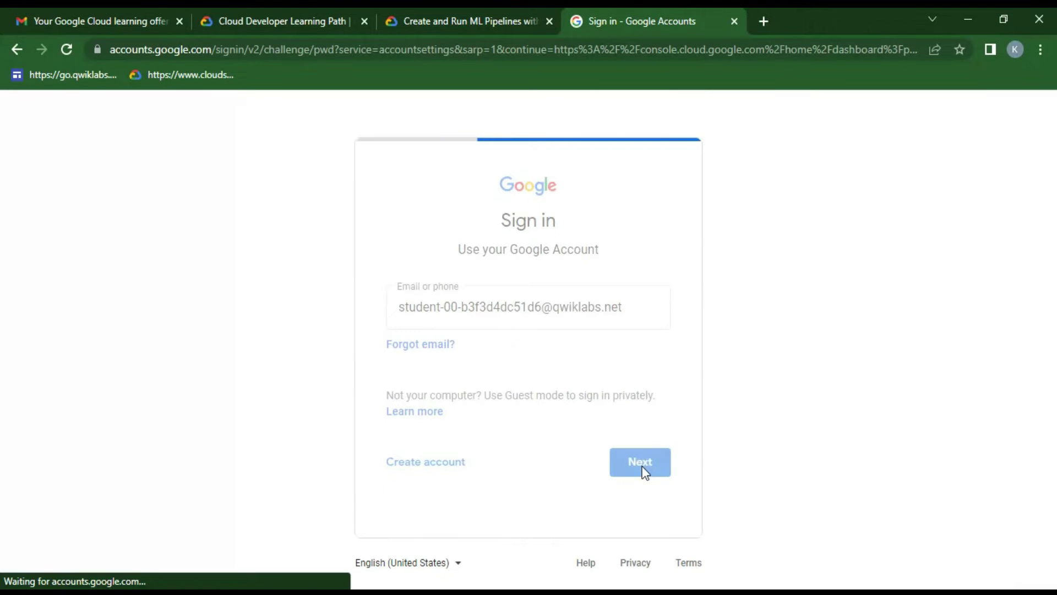
right_click(428, 323)
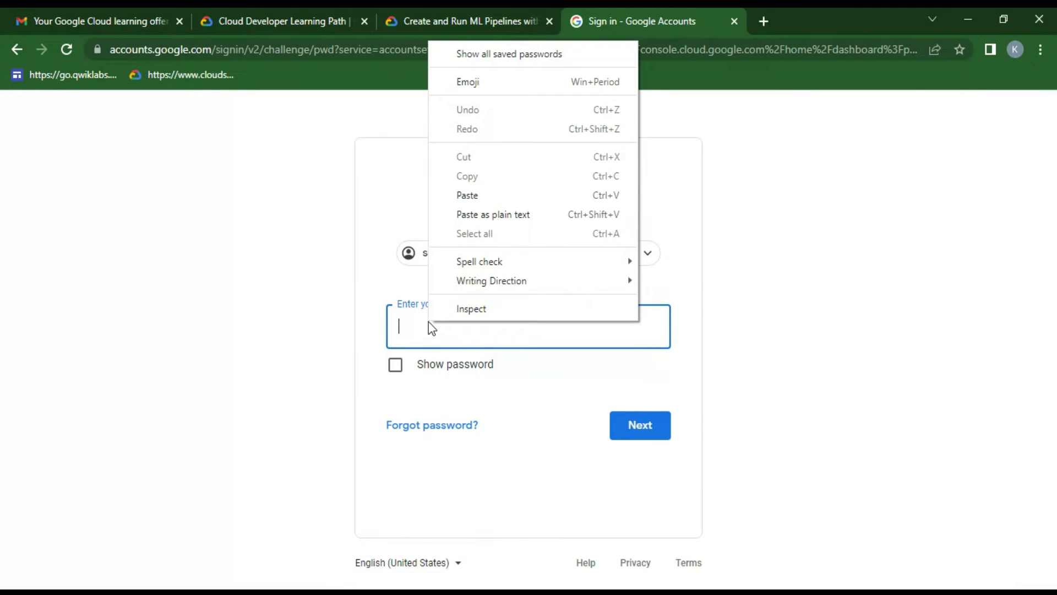
click(484, 197)
click(656, 435)
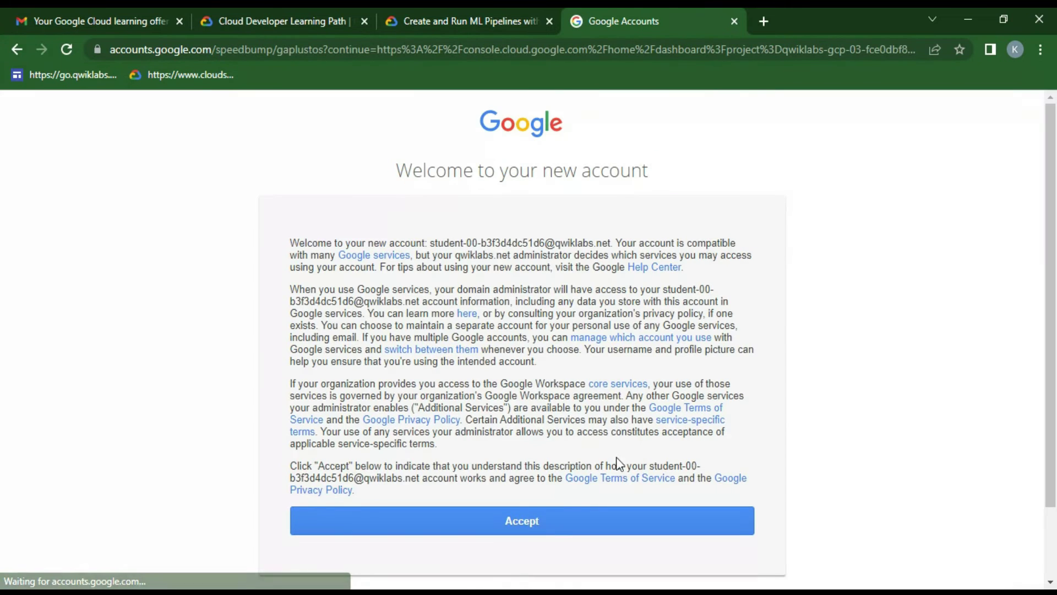
Step: Accept the new account's terms and decline continuing in a new Chrome profile
click(527, 526)
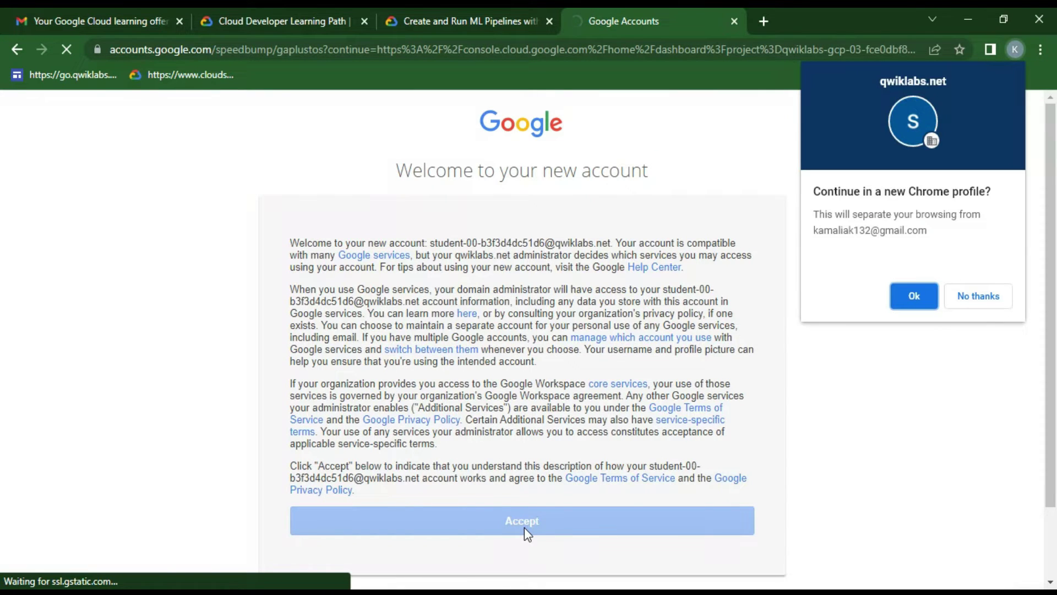
click(979, 297)
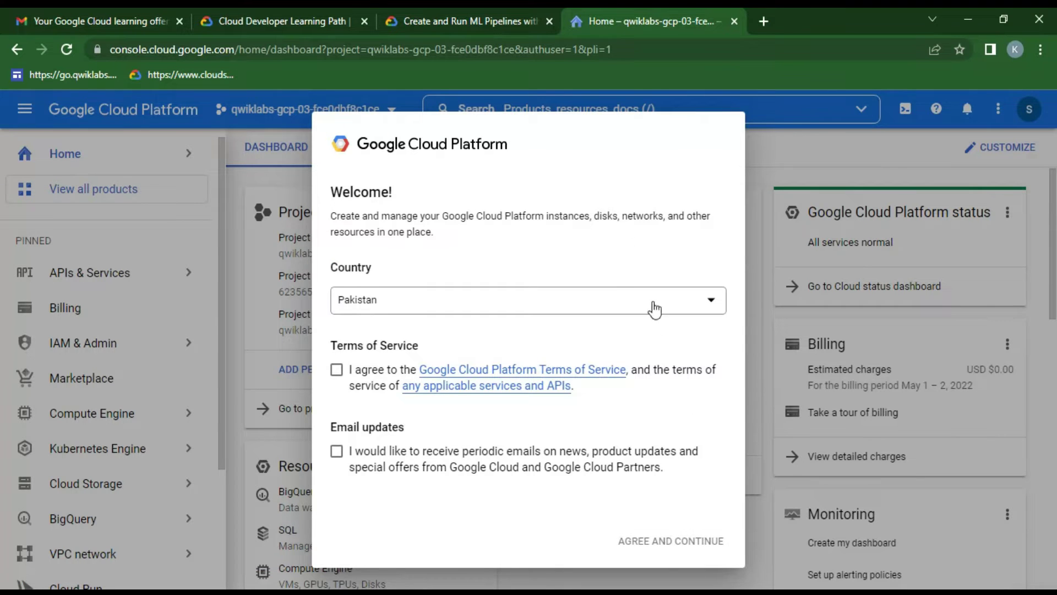
Step: Agree to the Google Cloud Platform Terms of Service, leaving email updates off, and continue
click(336, 370)
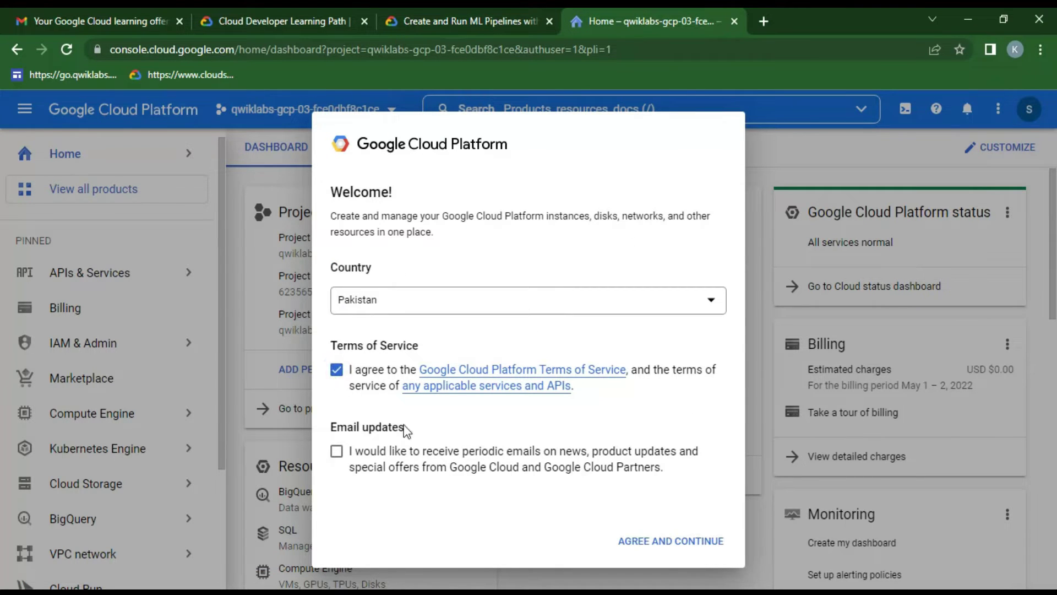
click(685, 543)
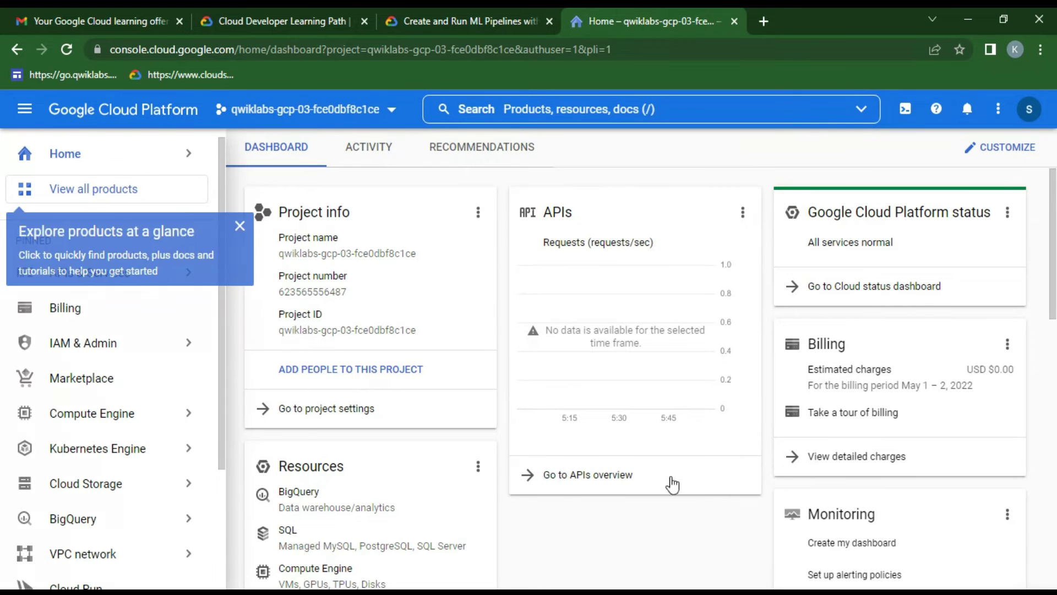
Step: Open the Compute Engine VM instances page and dismiss the "Explore products at a glance" callout
mouse_move(160, 421)
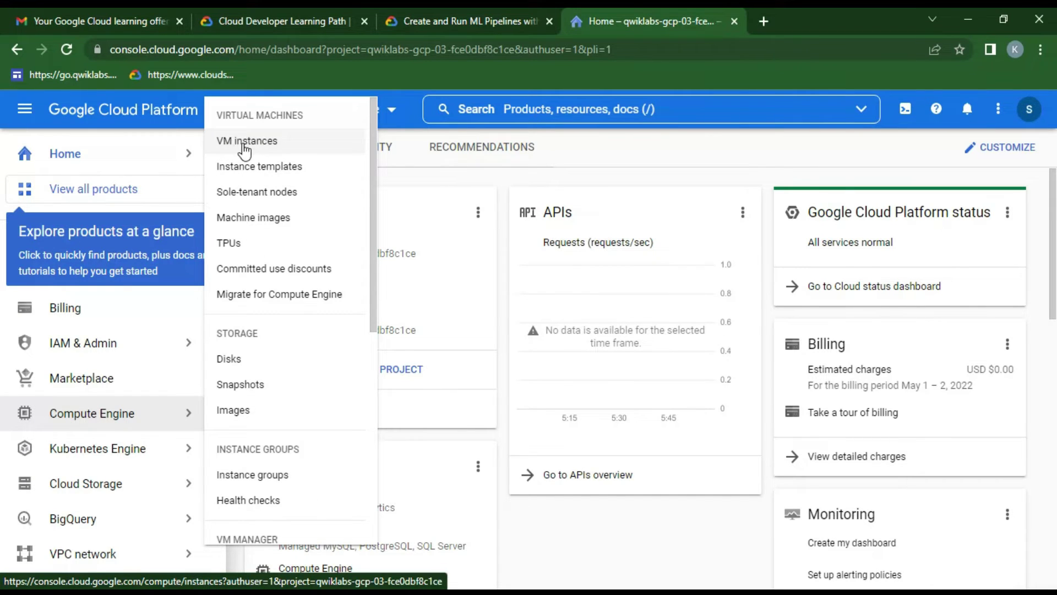
click(336, 142)
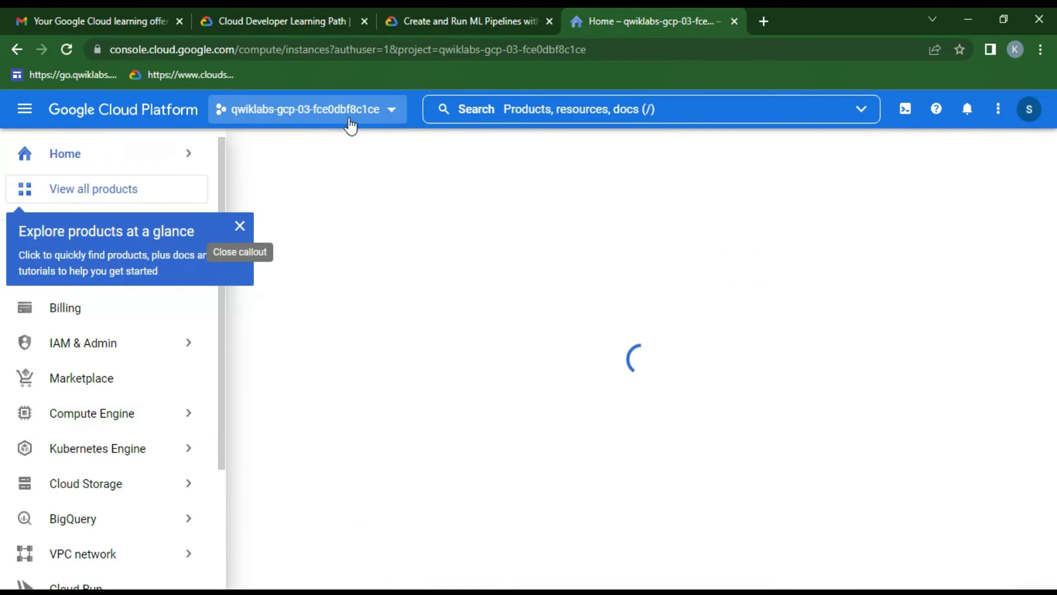
click(240, 224)
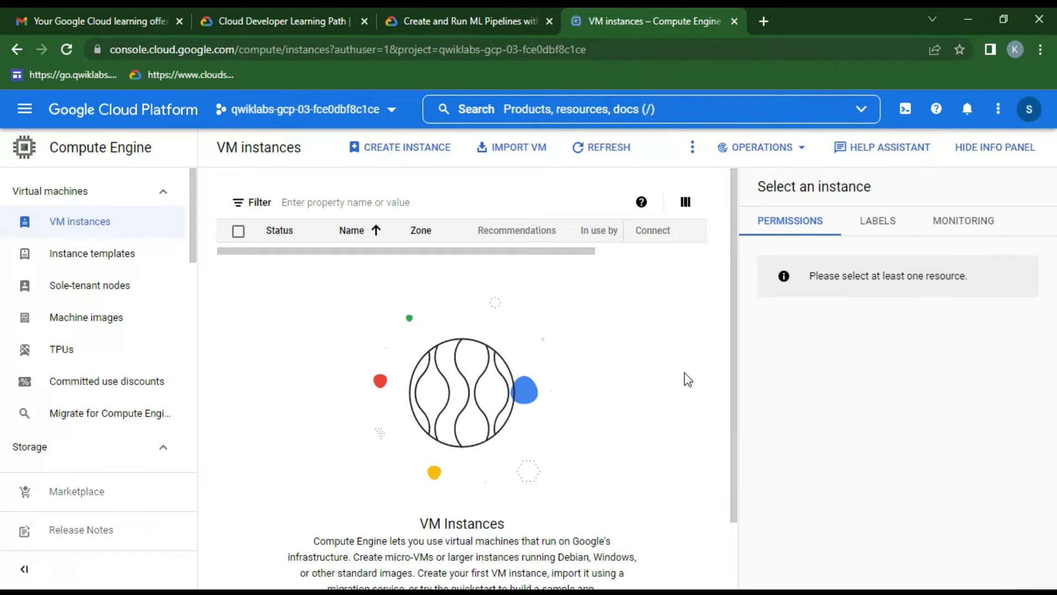
Step: Start creating a new VM instance and set its region to asia-east1 (Taiwan)
click(404, 161)
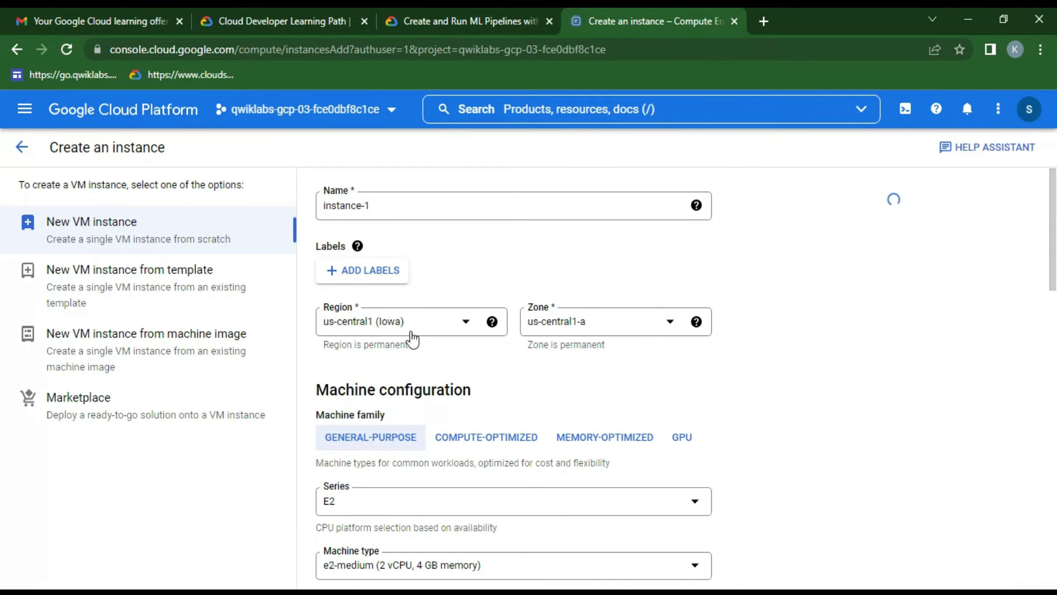
click(469, 323)
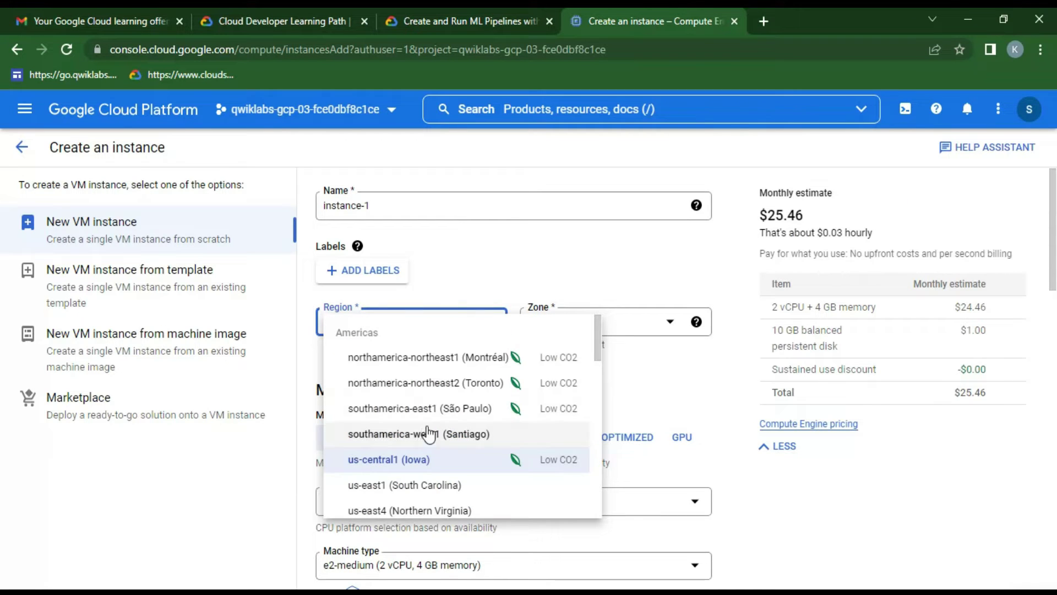
scroll(457, 424, down, 3)
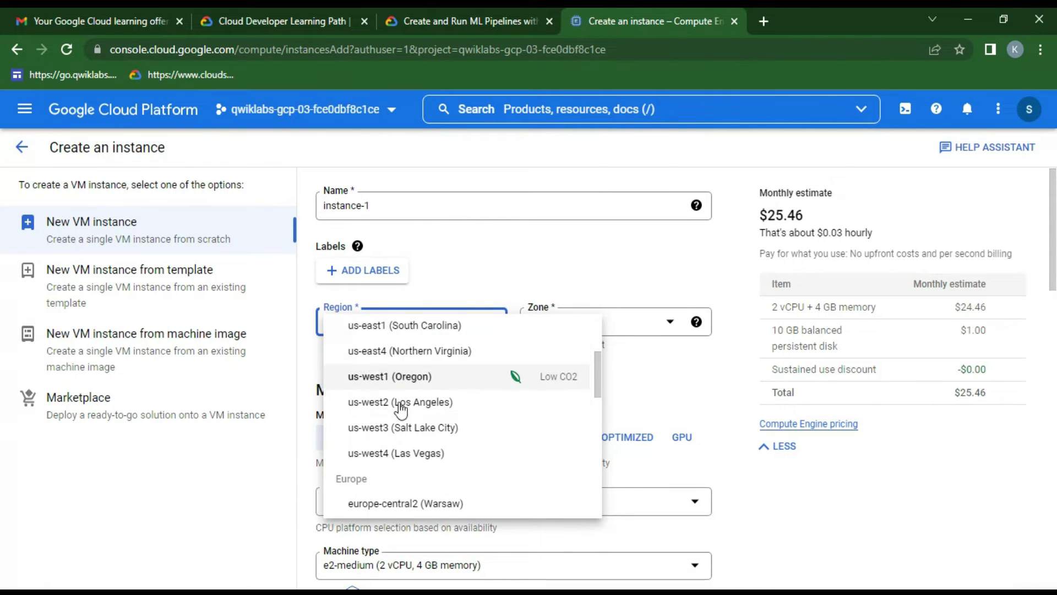
scroll(385, 424, down, 3)
scroll(374, 418, down, 3)
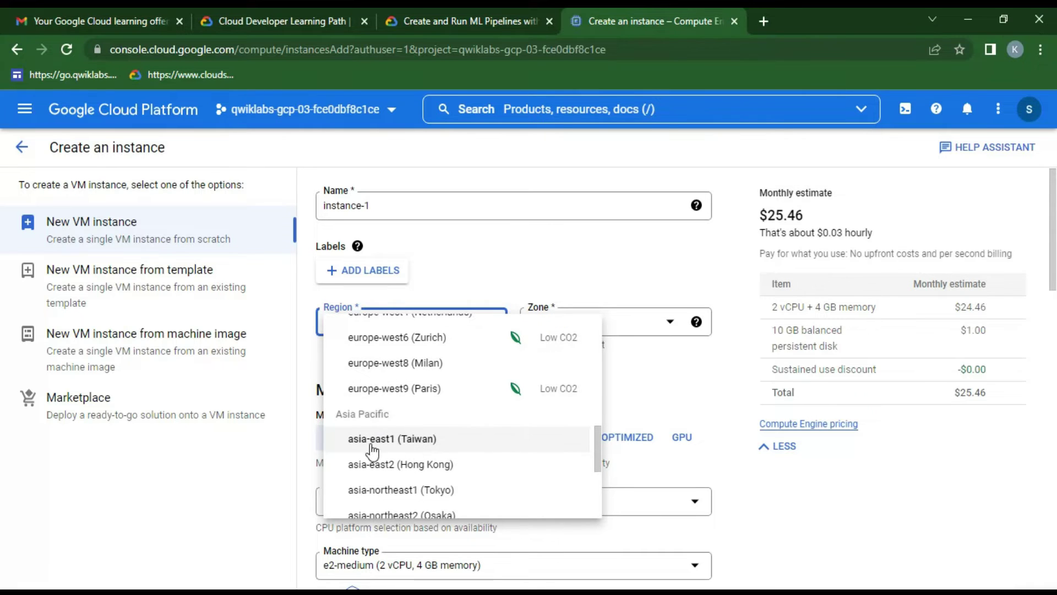
click(424, 439)
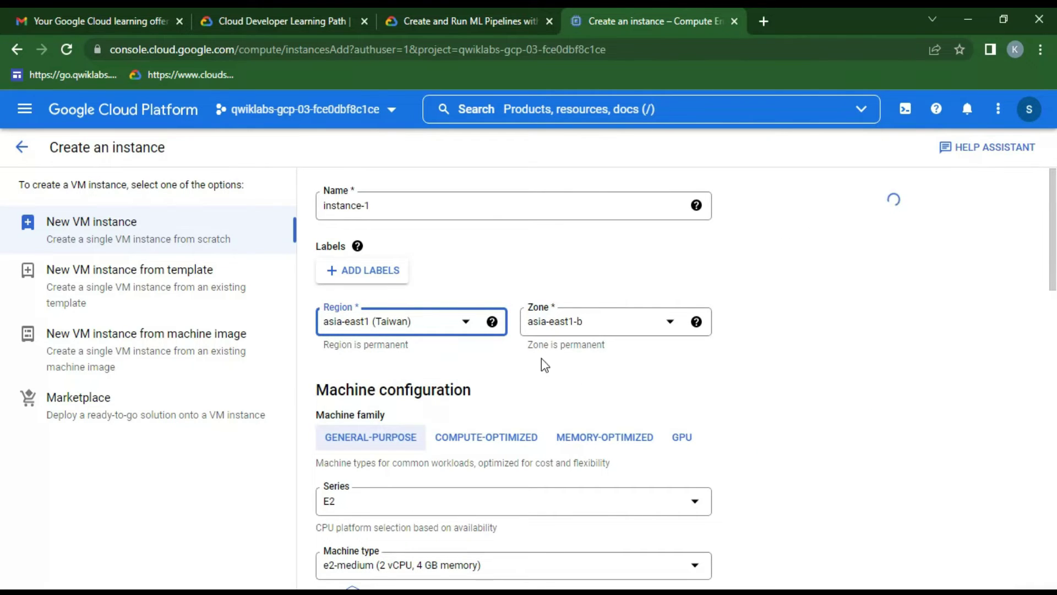
Step: Set the general-purpose machine series to N2 and the machine type to Custom
scroll(395, 358, down, 3)
click(355, 354)
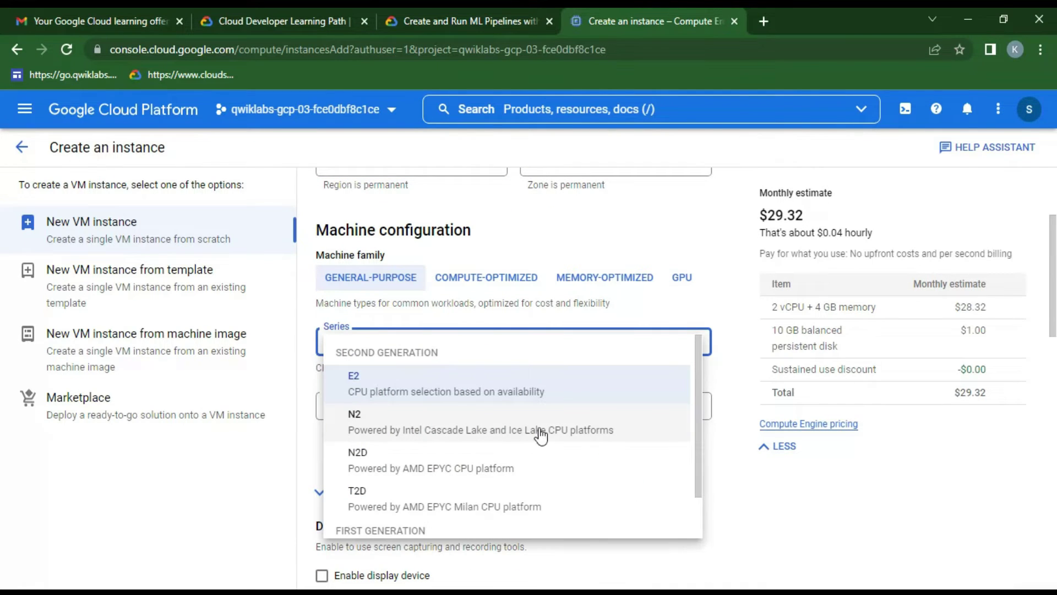
click(507, 431)
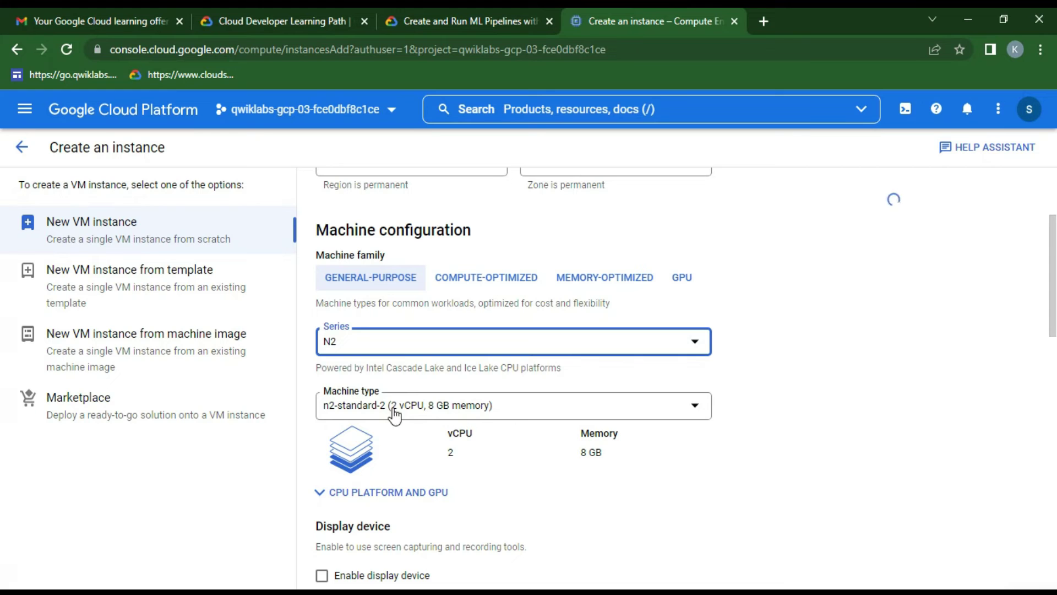
click(464, 417)
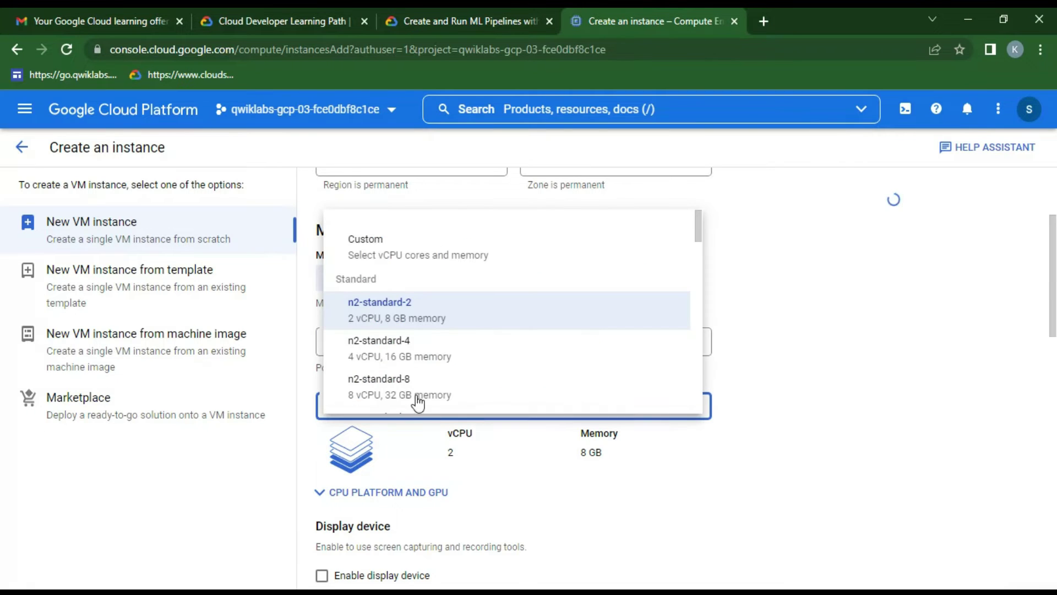
click(364, 254)
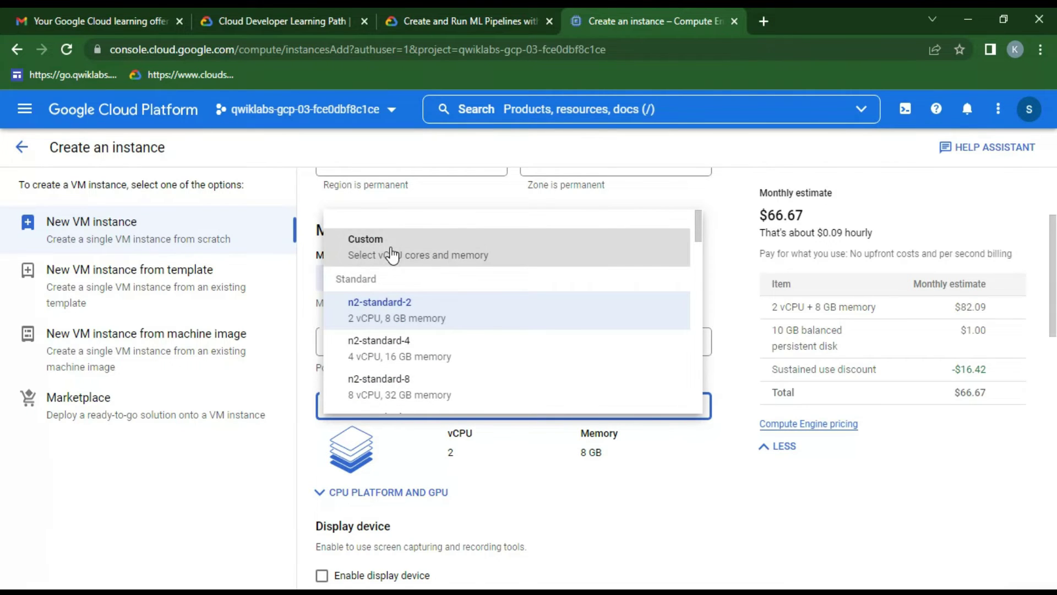
Step: Set the custom machine to 6 vCPU cores and 48 GB of memory
scroll(479, 402, down, 3)
drag(362, 323, 362, 314)
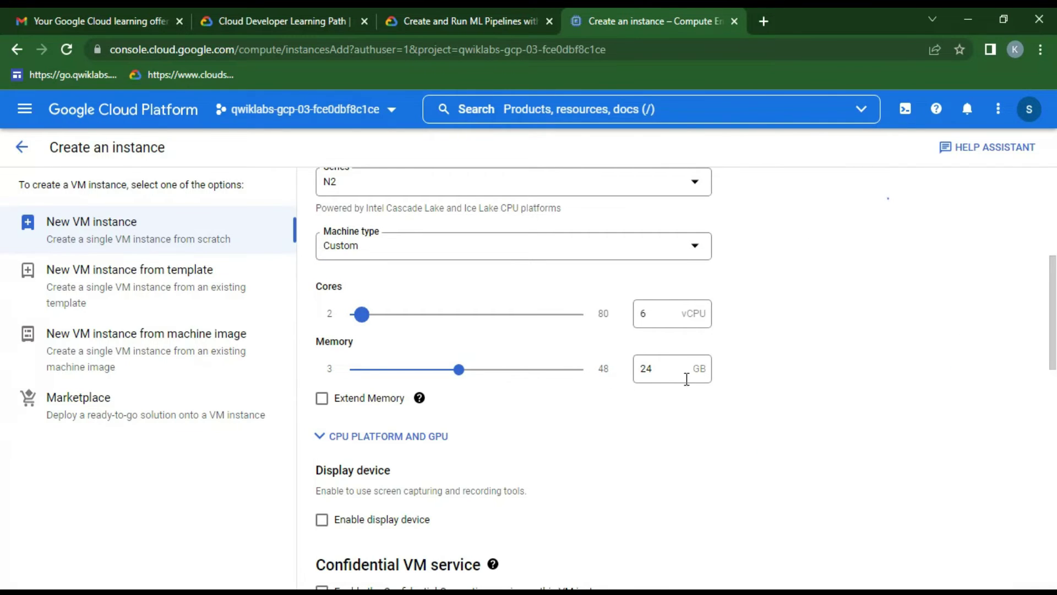
drag(472, 375, 664, 382)
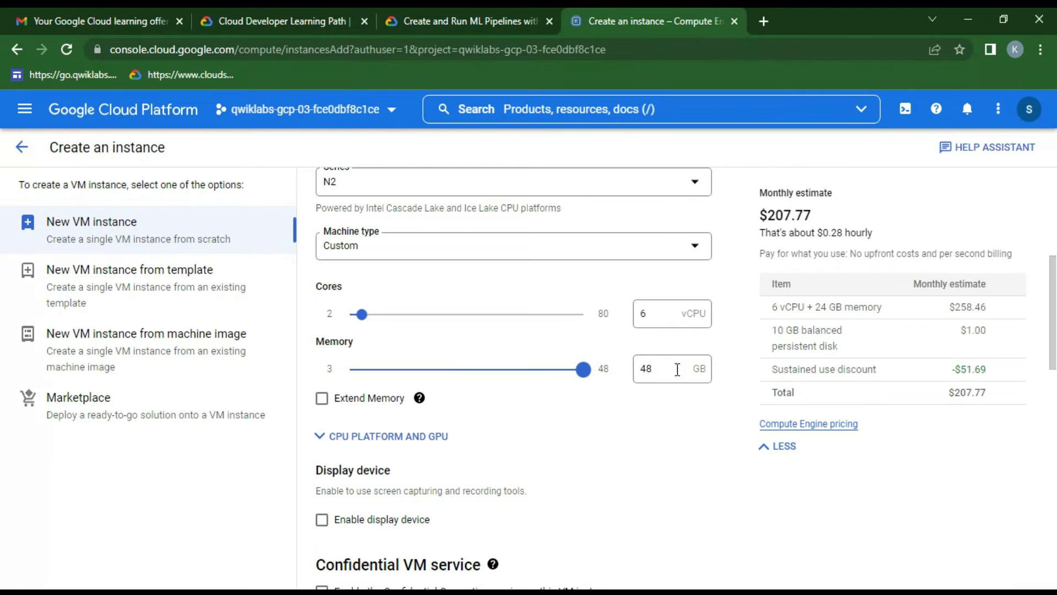
double_click(644, 374)
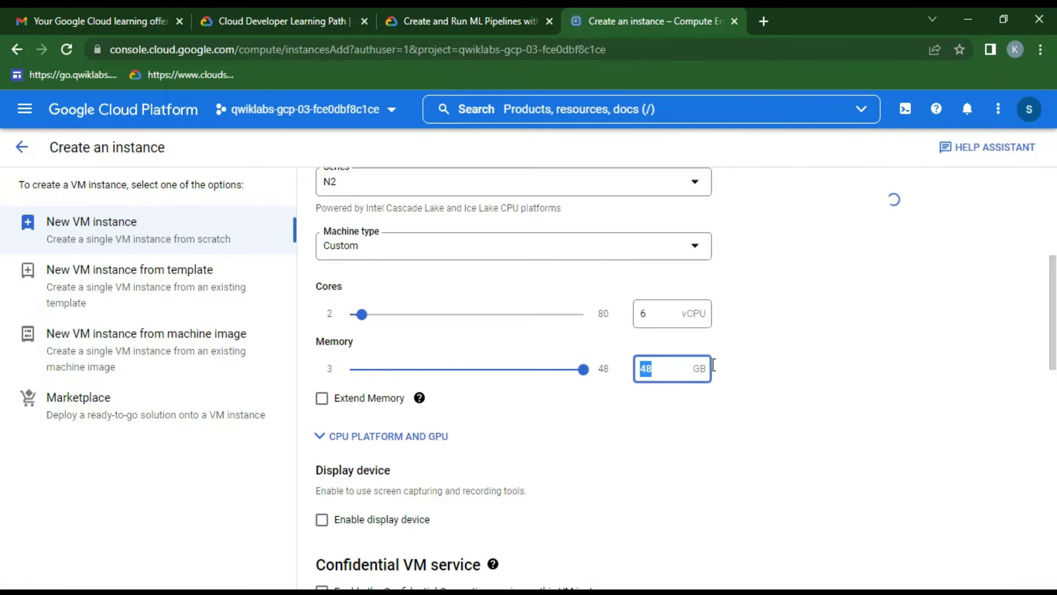
click(705, 398)
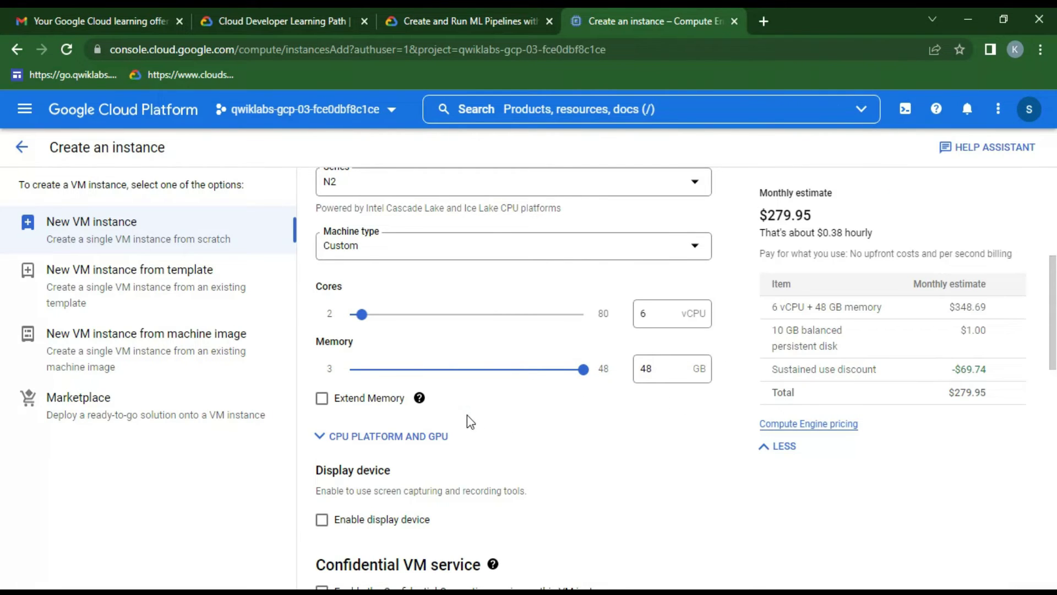
Step: Enable the display device for the VM instance
scroll(457, 405, down, 3)
click(323, 362)
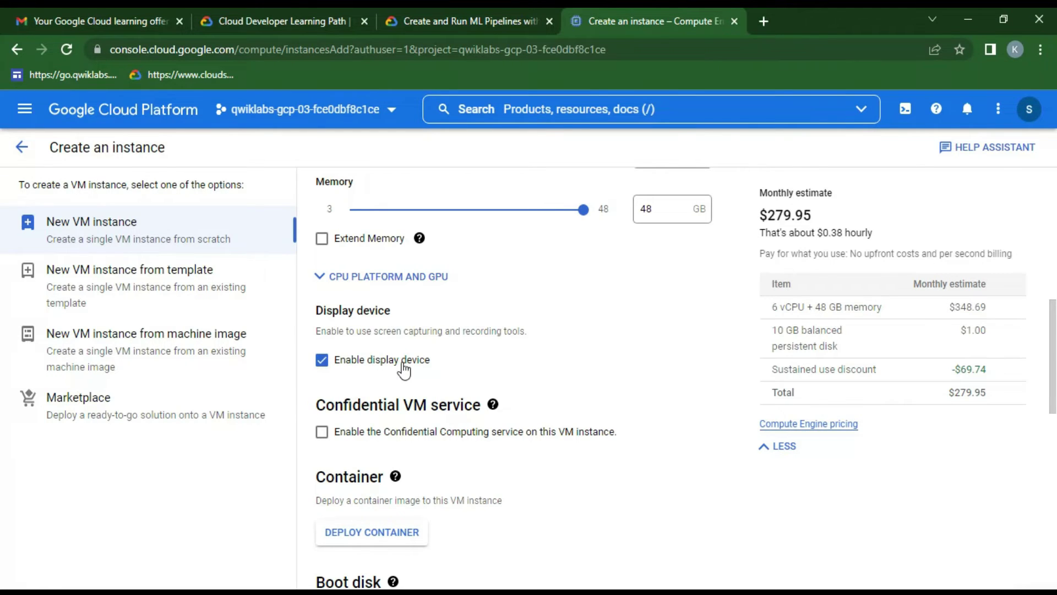
Step: Change the boot disk's operating system to Windows Server, version Windows Server 2012 R2 Datacenter
scroll(601, 352, down, 6)
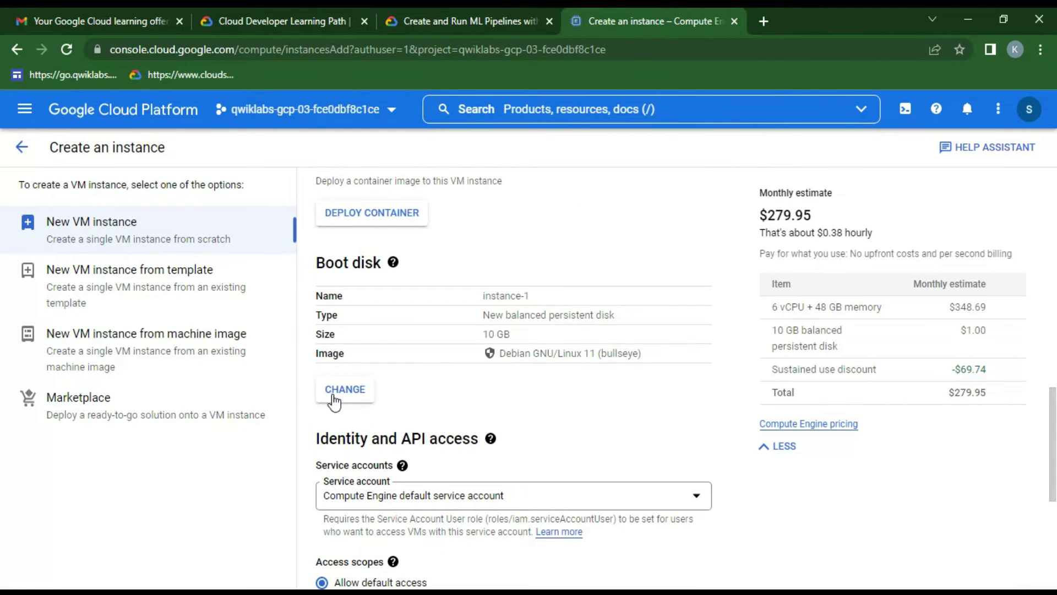
click(338, 401)
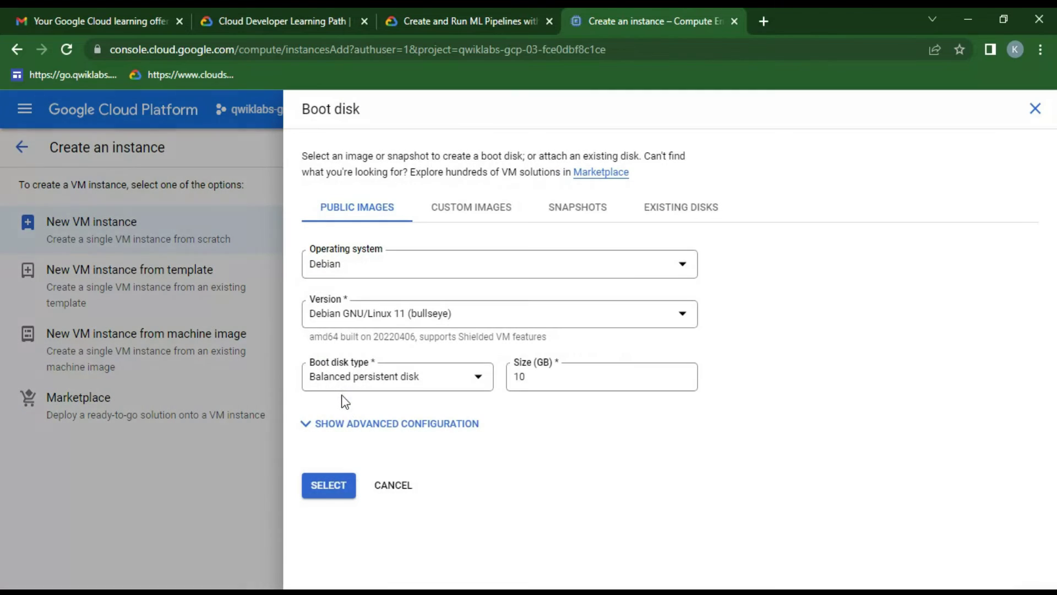
click(353, 280)
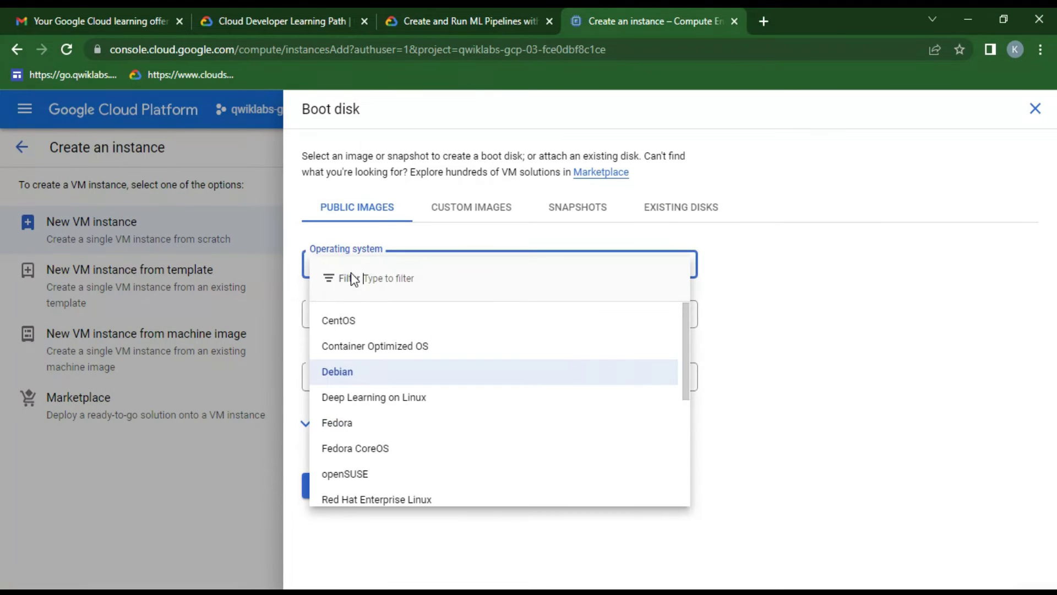
scroll(386, 463, down, 4)
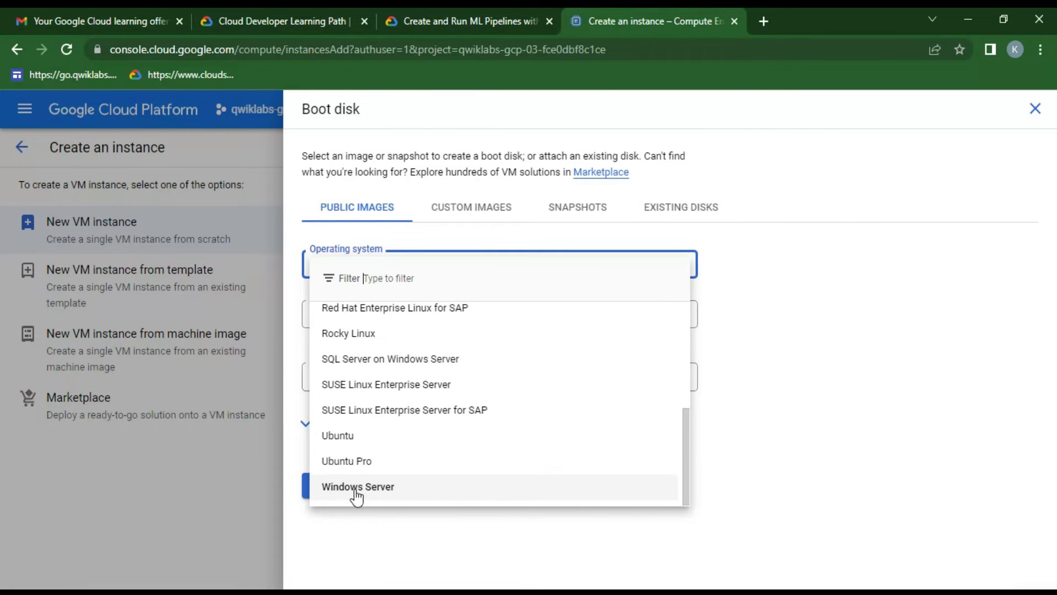
click(392, 497)
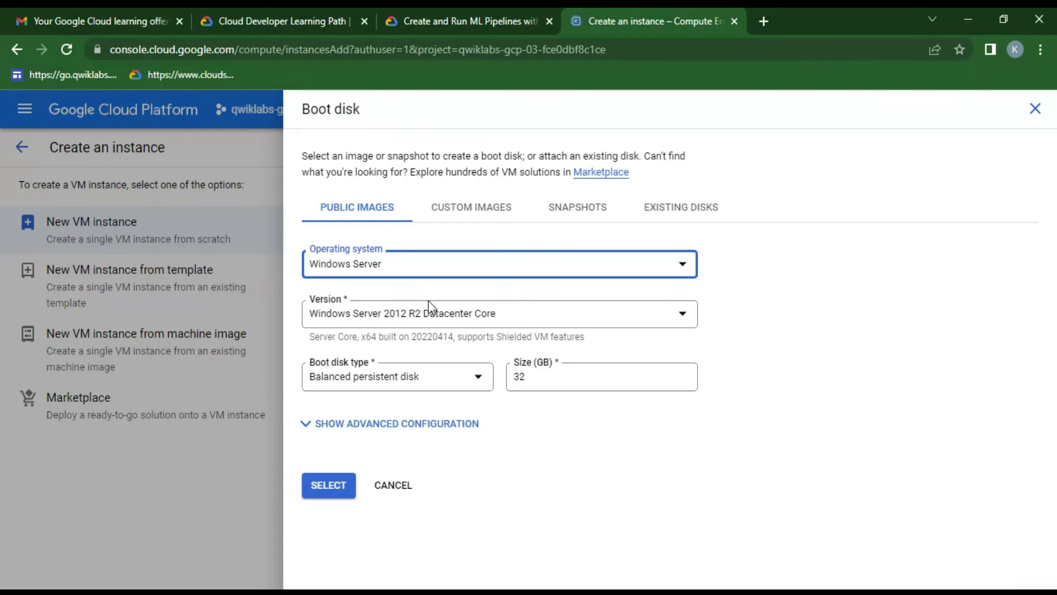
click(435, 325)
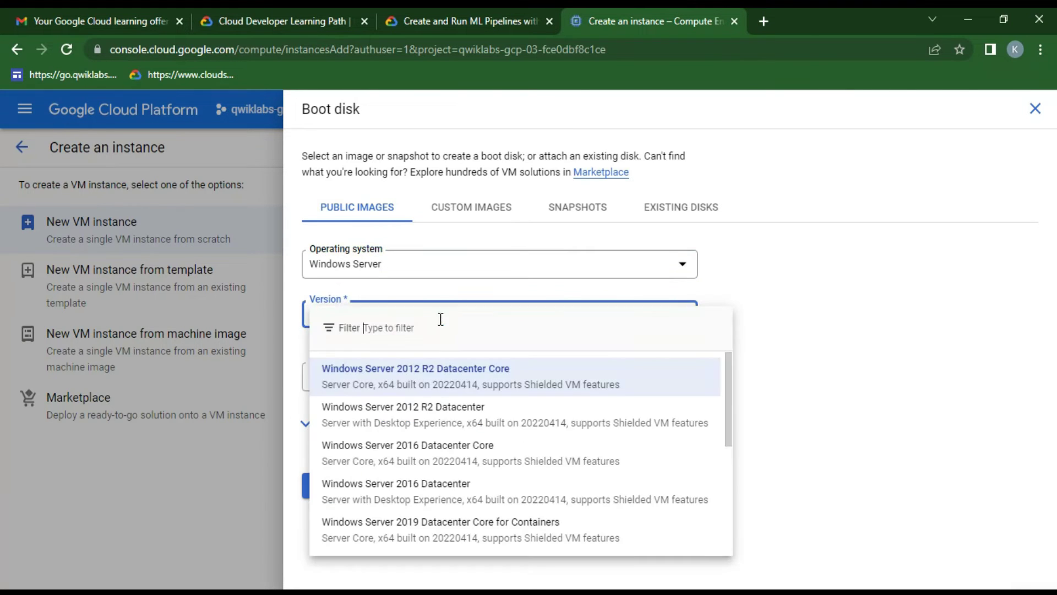
scroll(449, 426, down, 3)
scroll(448, 429, up, 3)
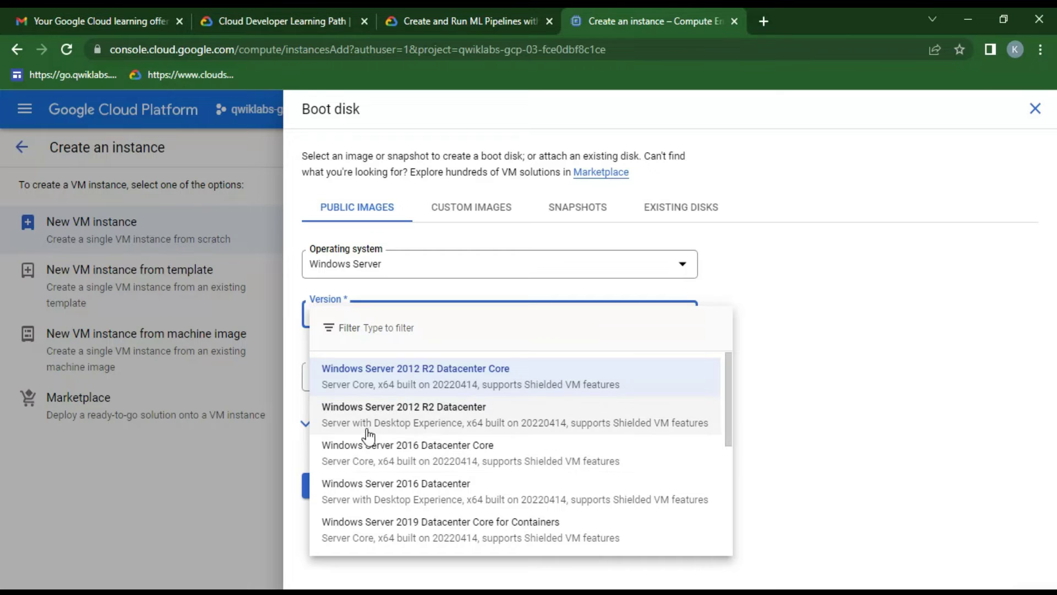
click(446, 427)
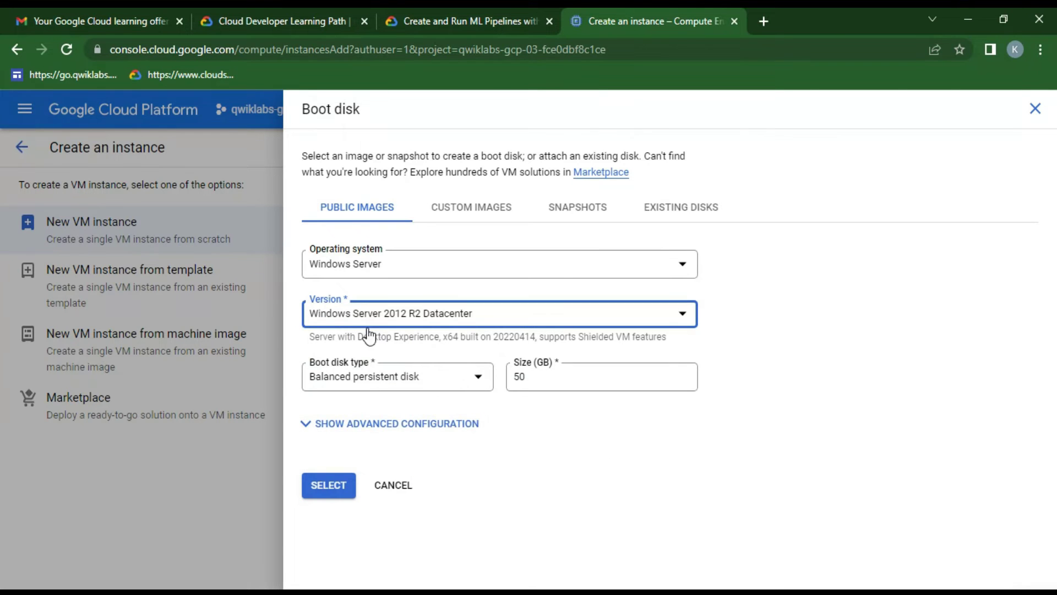
Step: Set the boot disk type to SSD persistent disk and apply the boot disk configuration
click(354, 392)
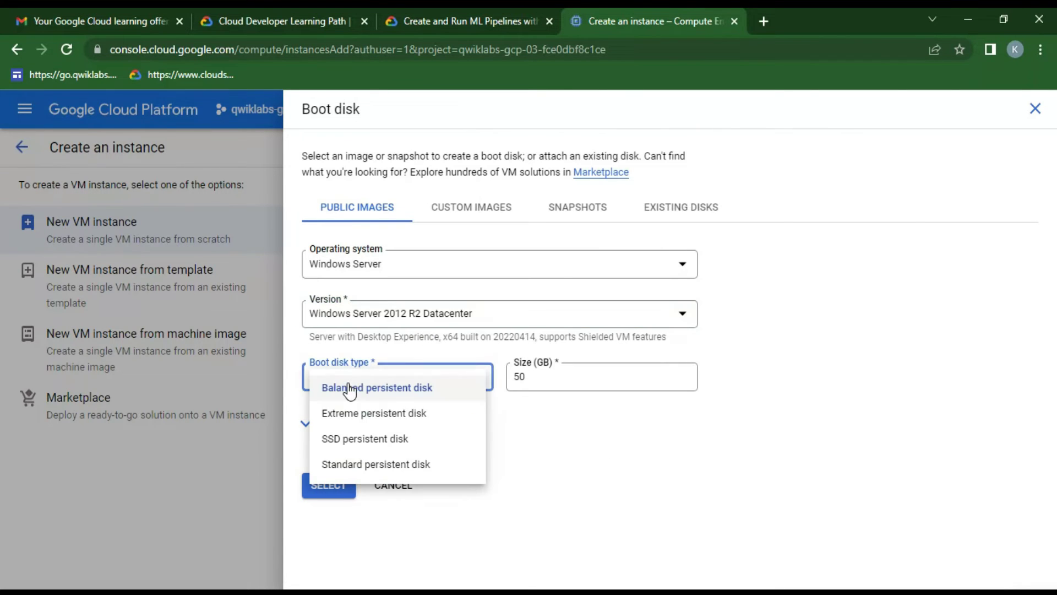
click(359, 443)
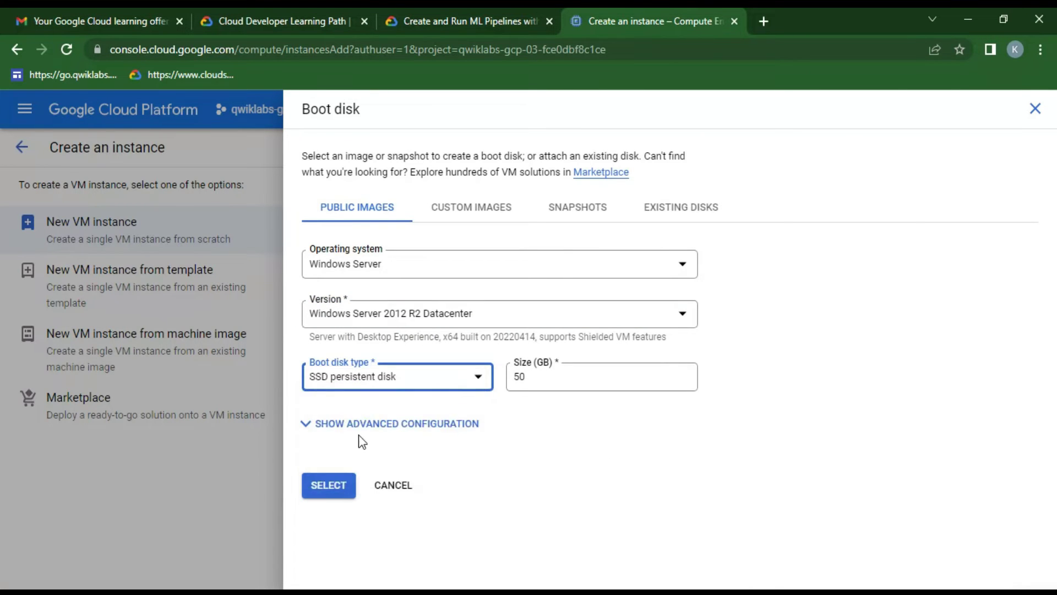
click(322, 493)
Step: Allow full access to all Cloud APIs plus HTTP and HTTPS traffic, and create the VM instance
scroll(502, 423, down, 7)
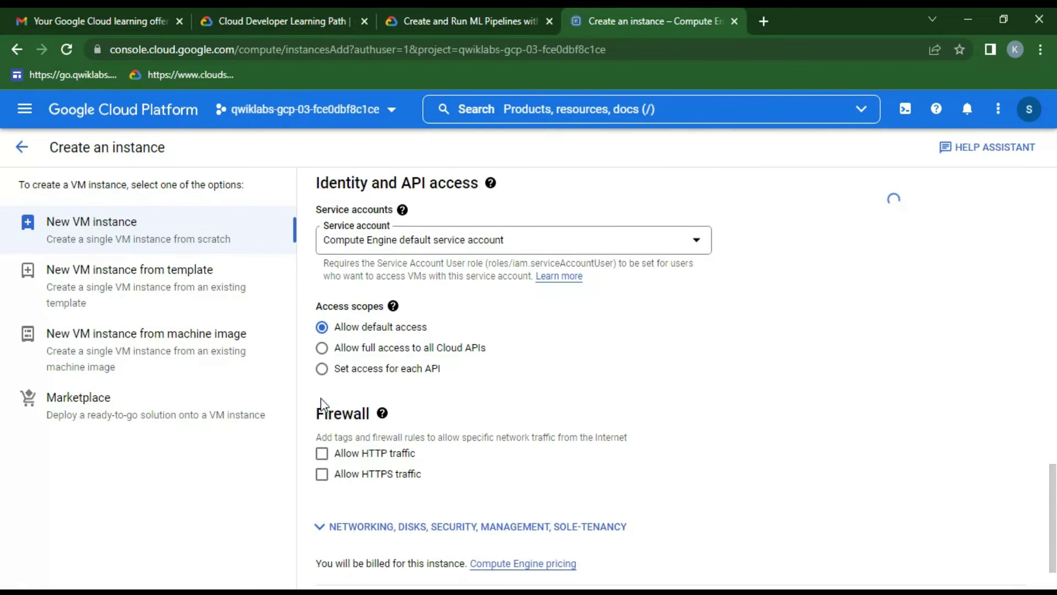
click(322, 289)
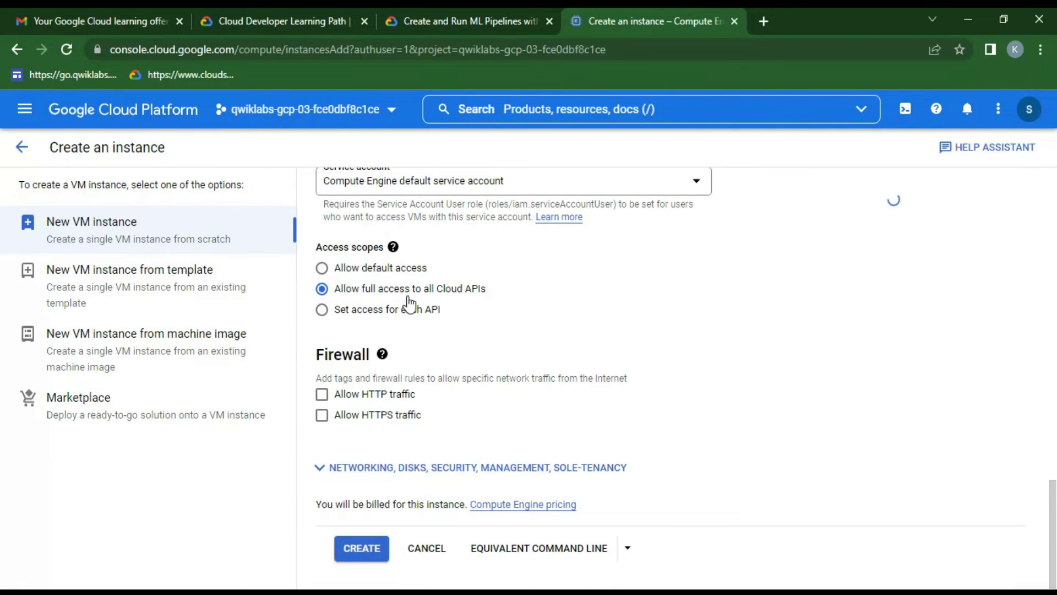
click(323, 398)
click(322, 415)
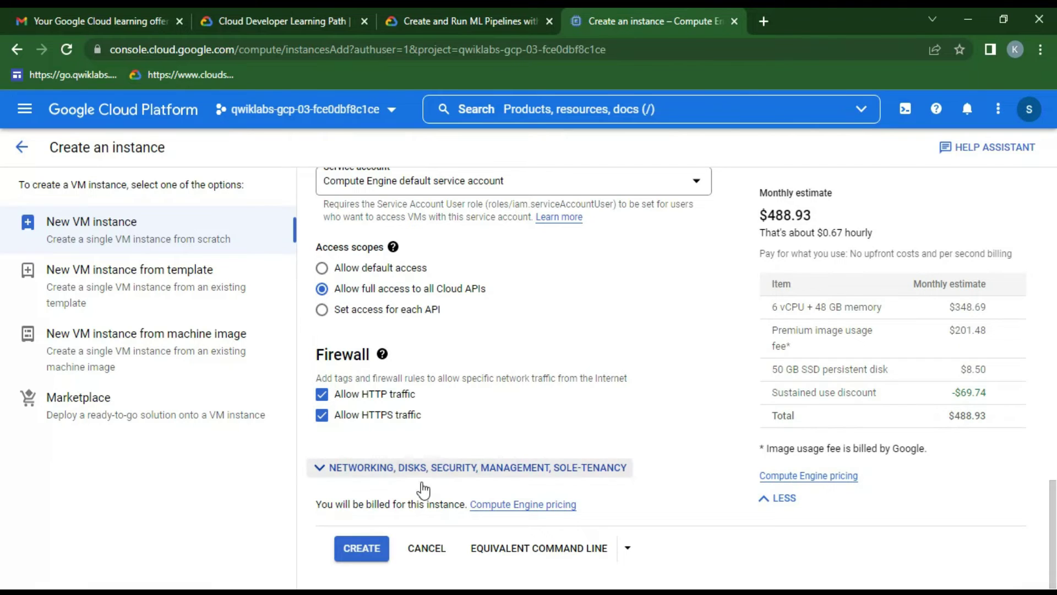
click(361, 548)
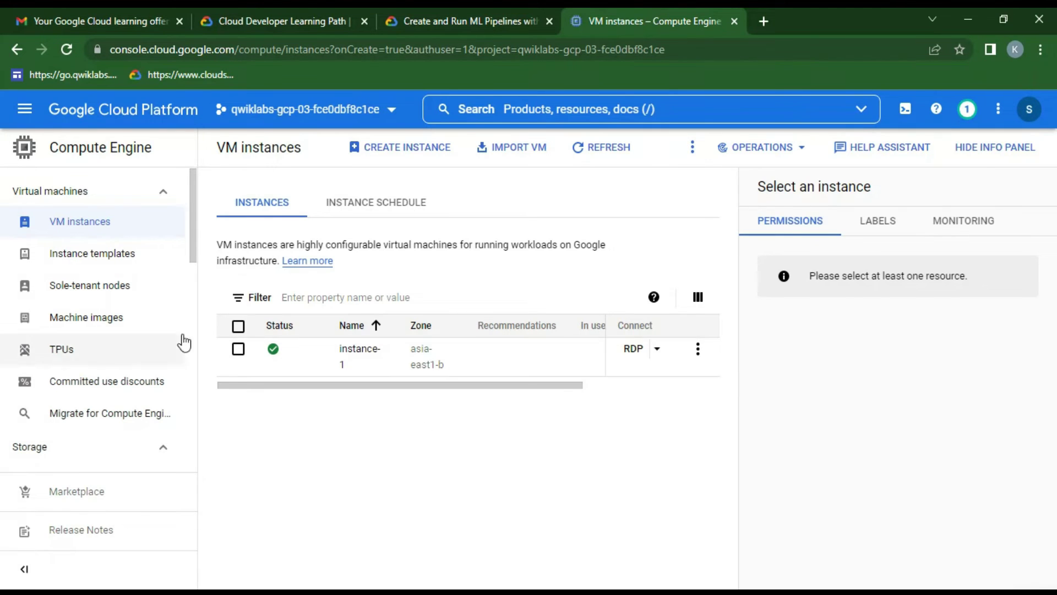
Step: Set a new Windows password for instance-1 with the suggested username and copy the generated password
click(657, 349)
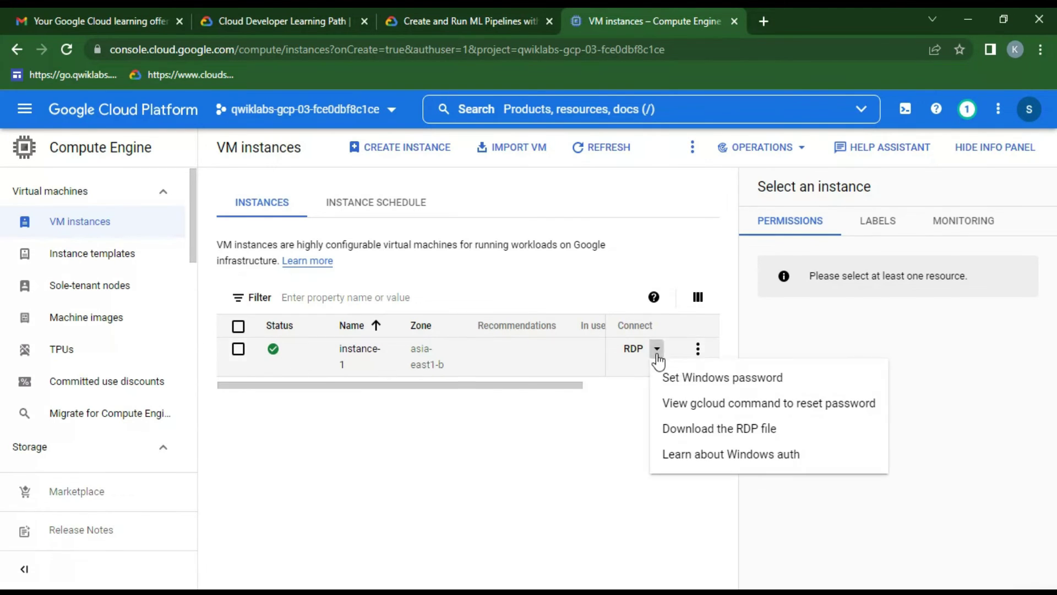
click(698, 379)
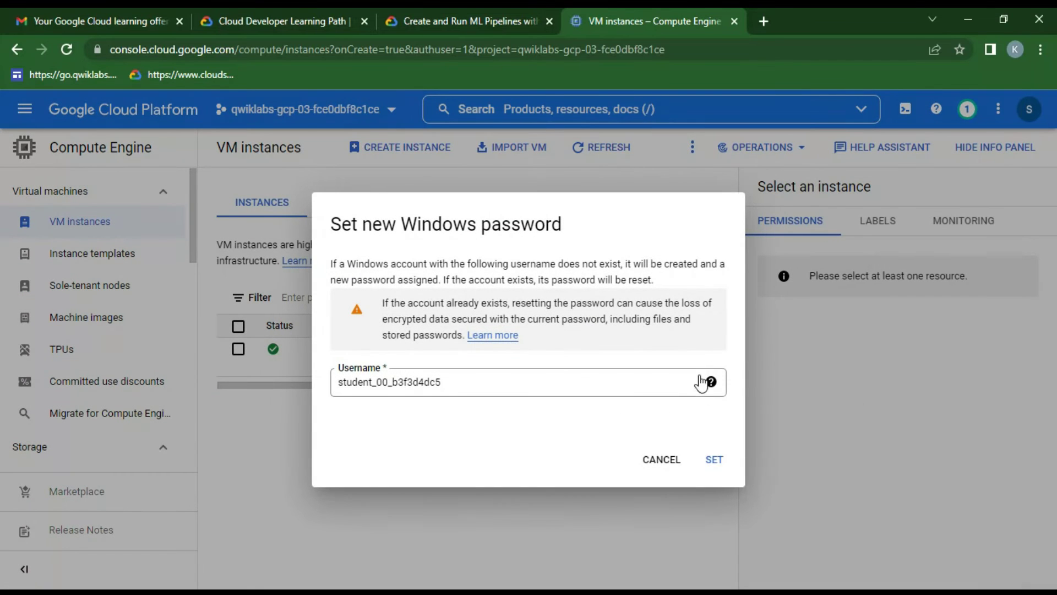
click(717, 459)
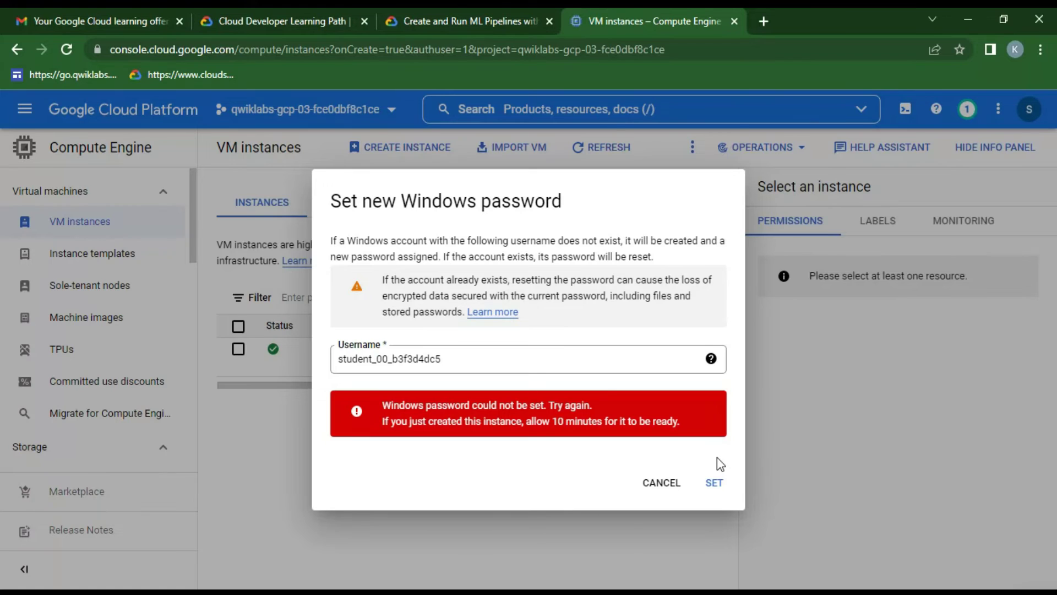
click(717, 483)
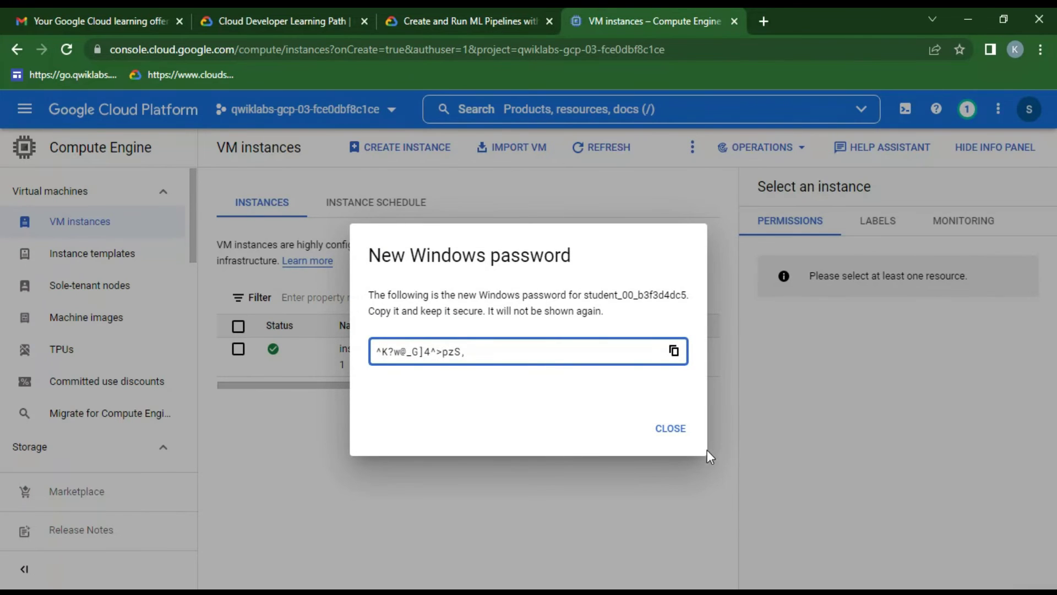
click(674, 351)
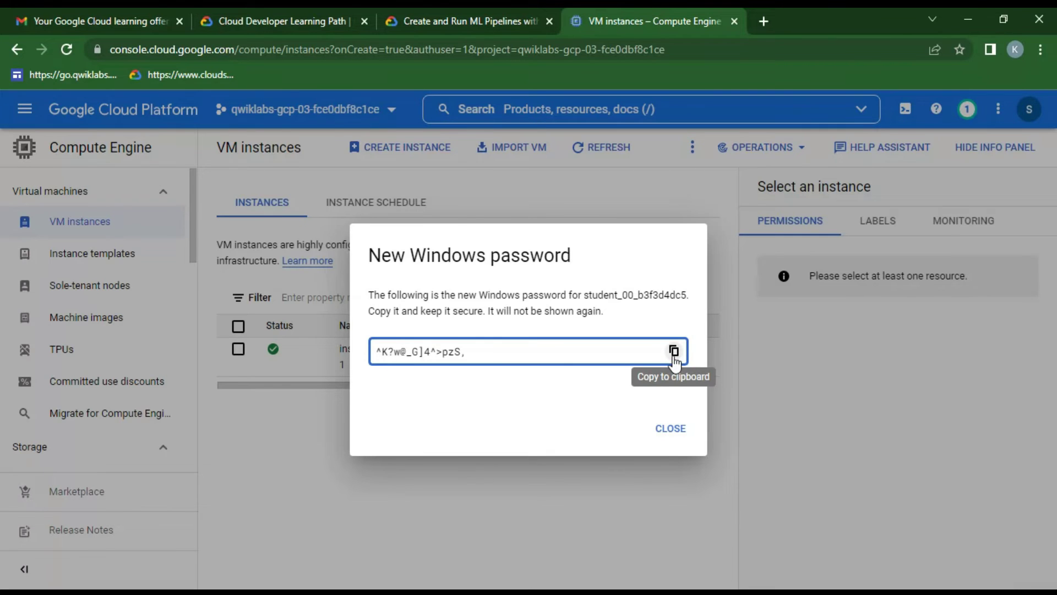
click(674, 352)
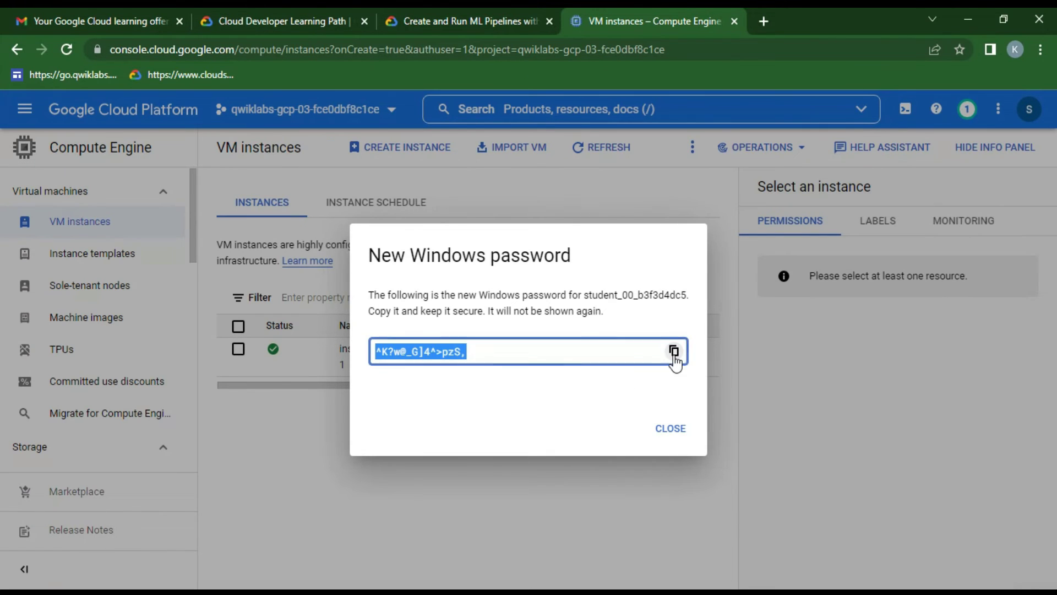
click(670, 429)
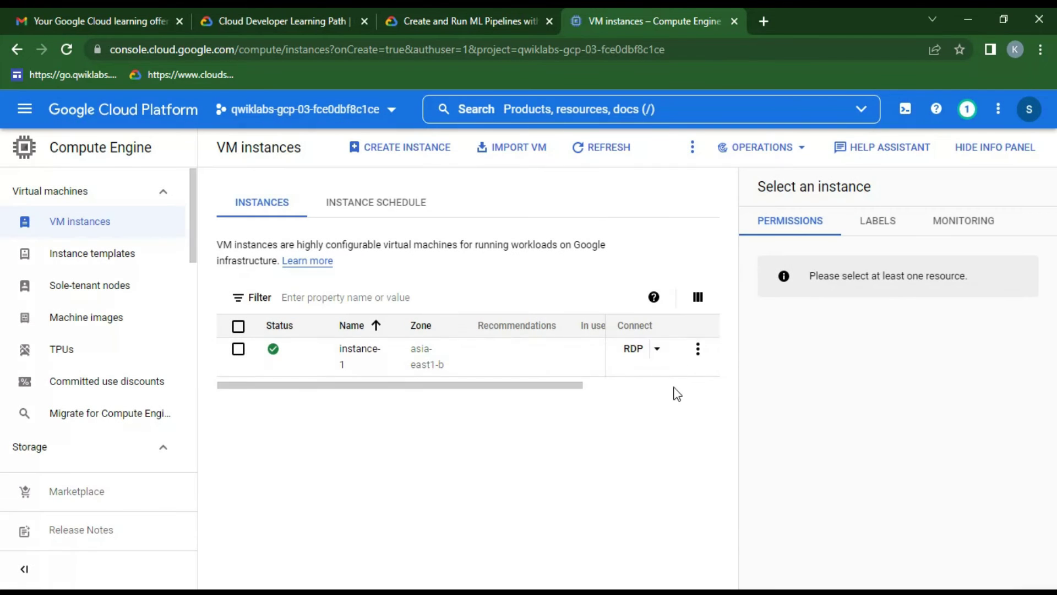
Step: Download the RDP file for instance-1 and open it to start the remote desktop connection
click(656, 350)
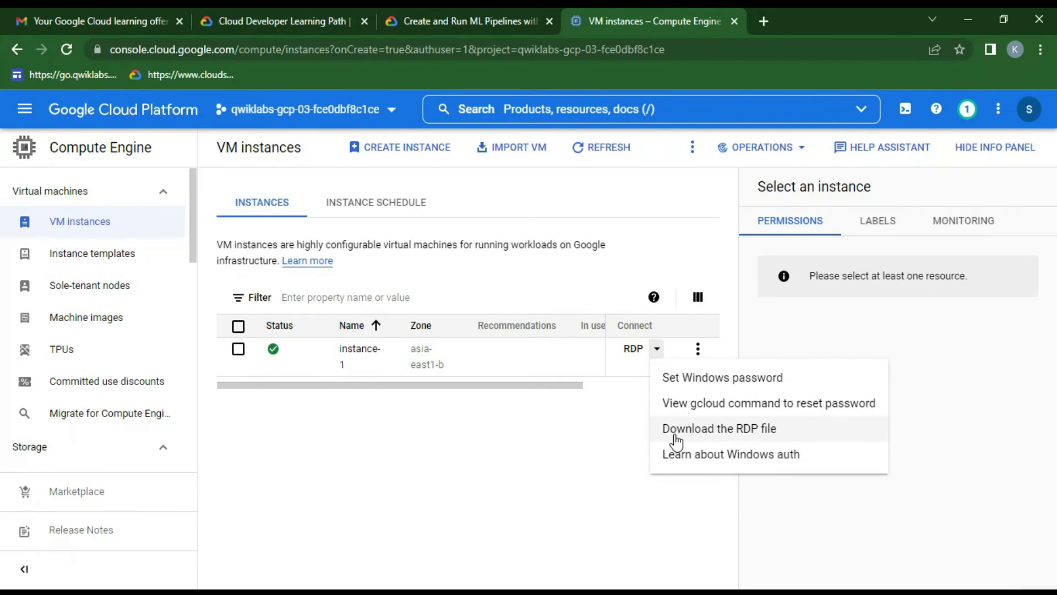
click(753, 431)
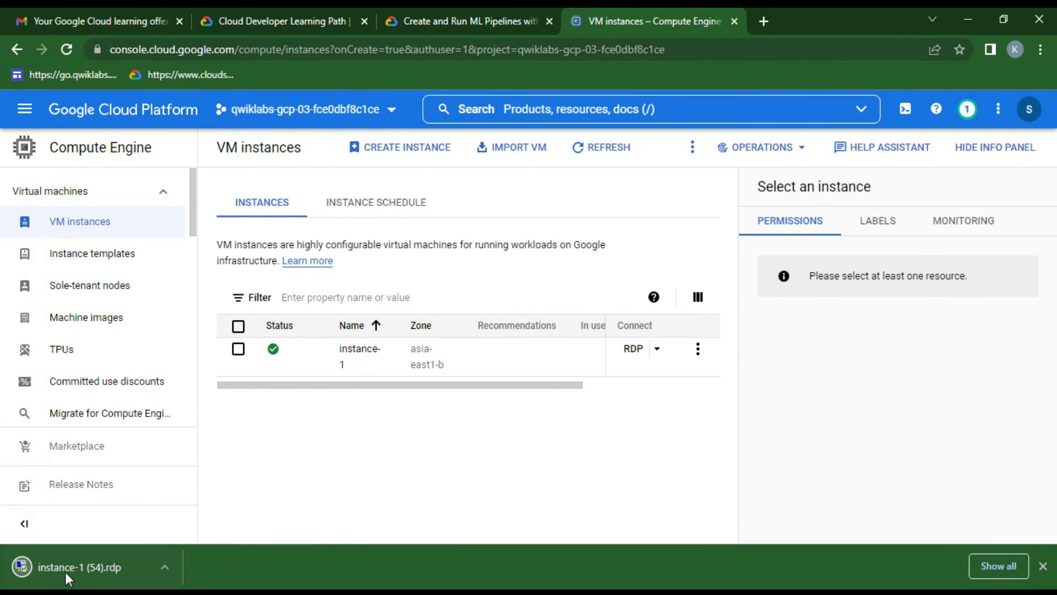
click(77, 567)
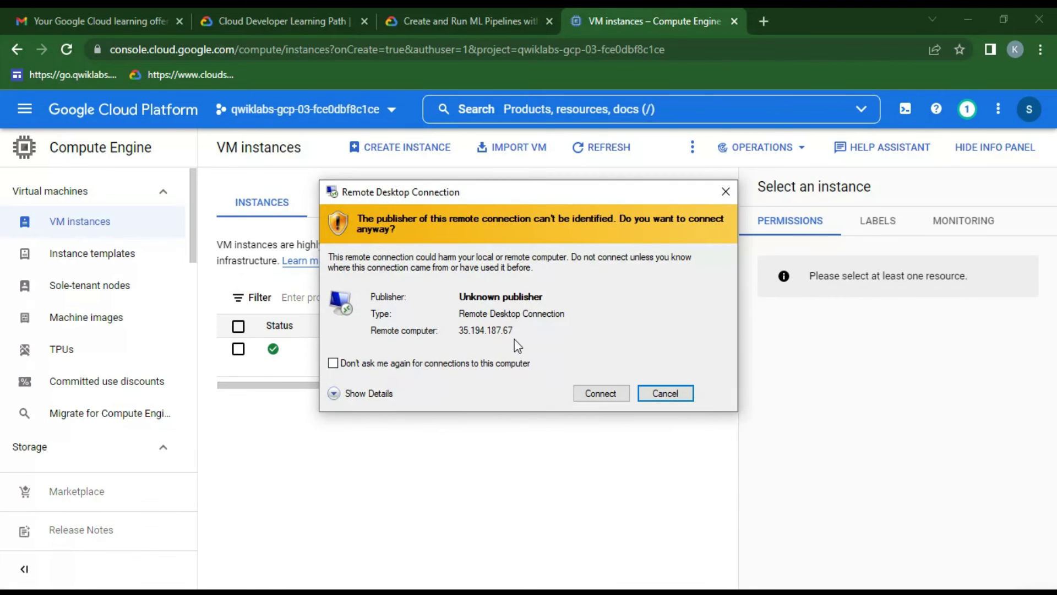
click(599, 393)
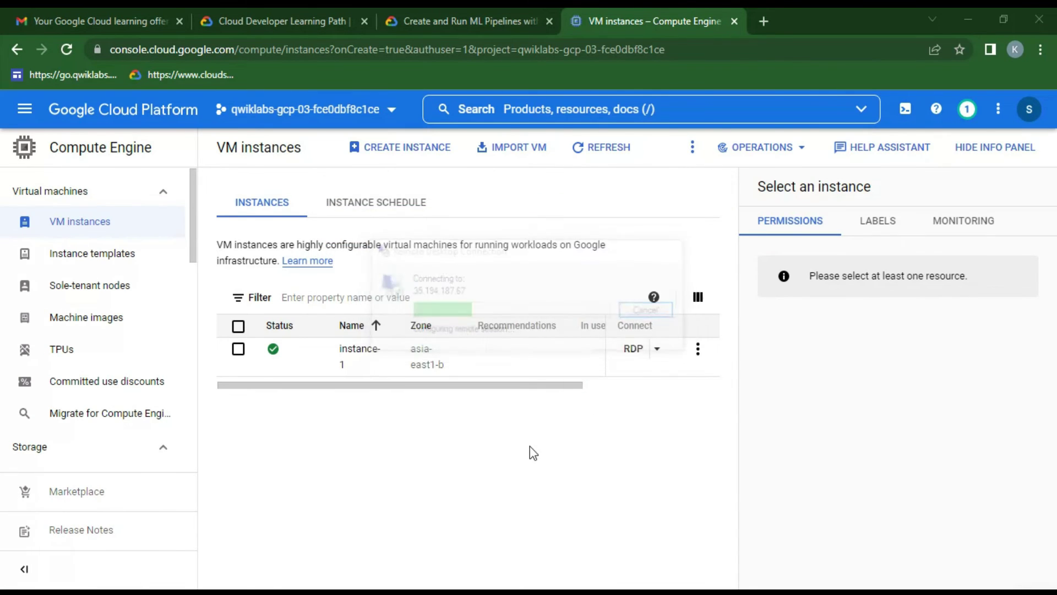
Step: Sign in to the remote computer with the copied Windows password and remembered credentials, accepting its untrusted certificate
right_click(395, 300)
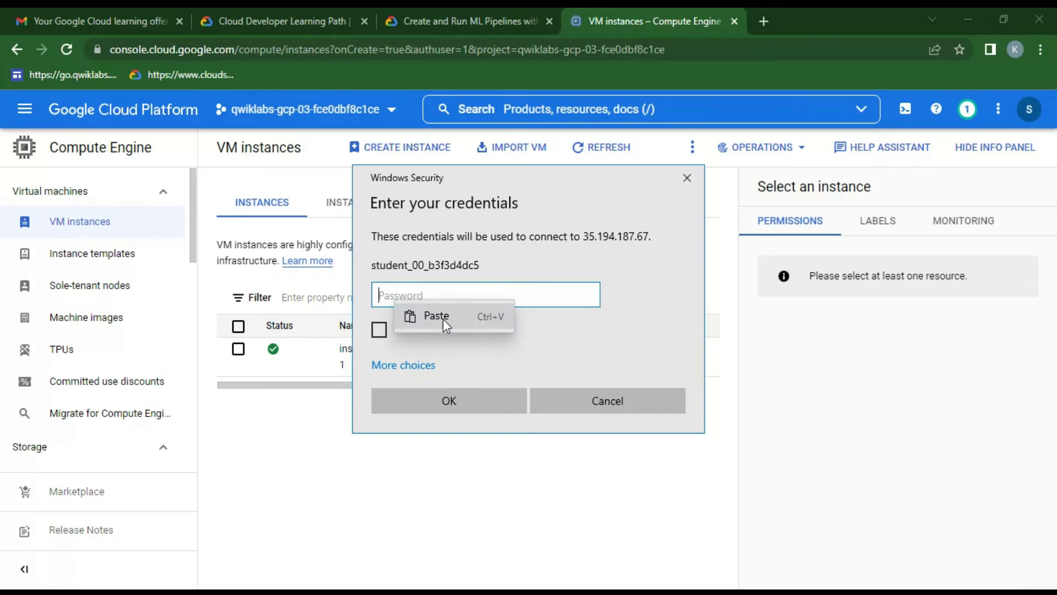
click(444, 319)
click(395, 331)
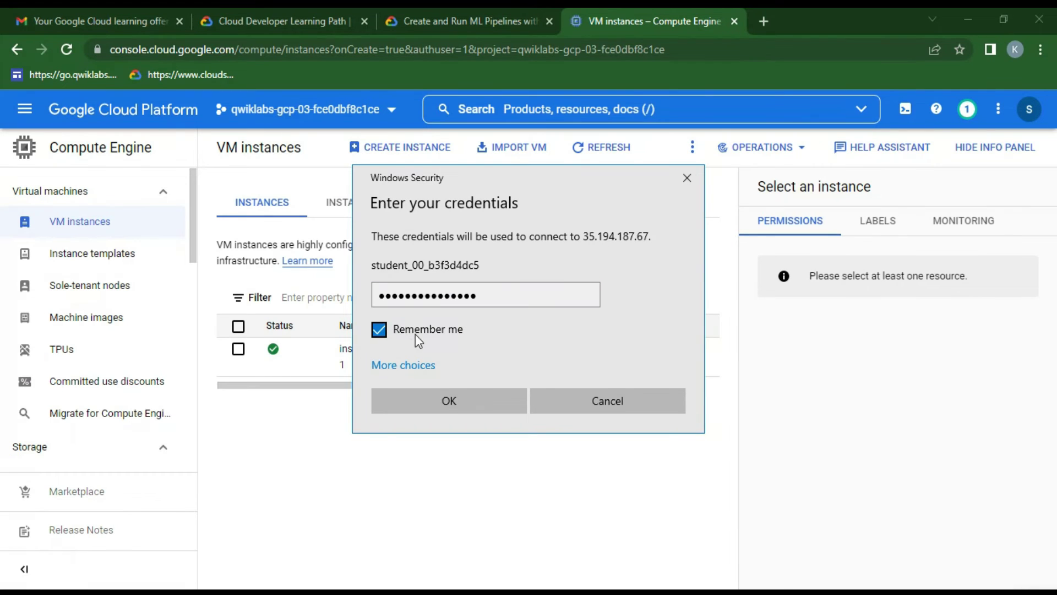
click(438, 408)
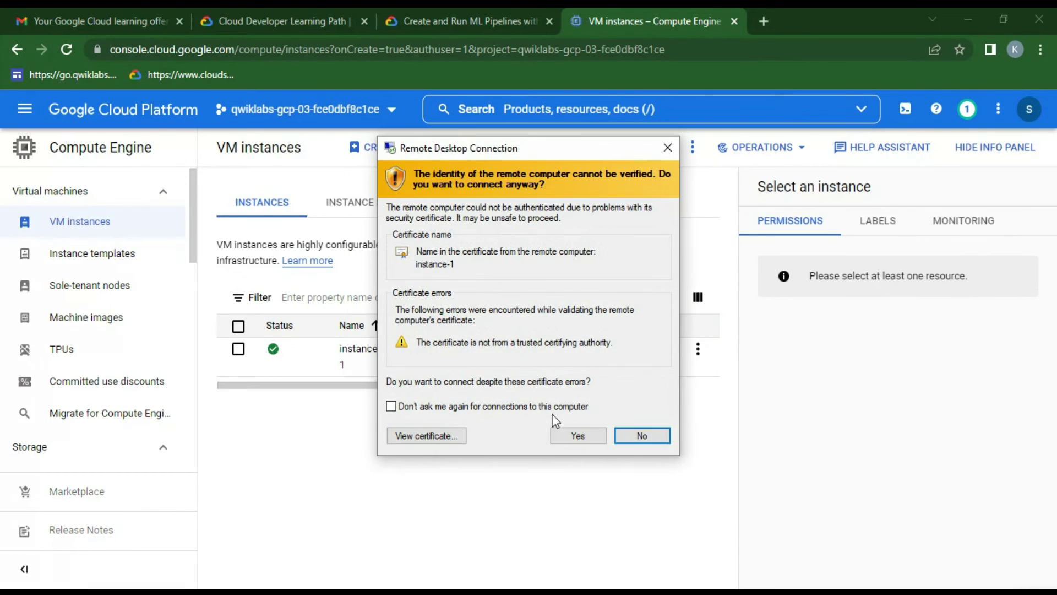
click(578, 441)
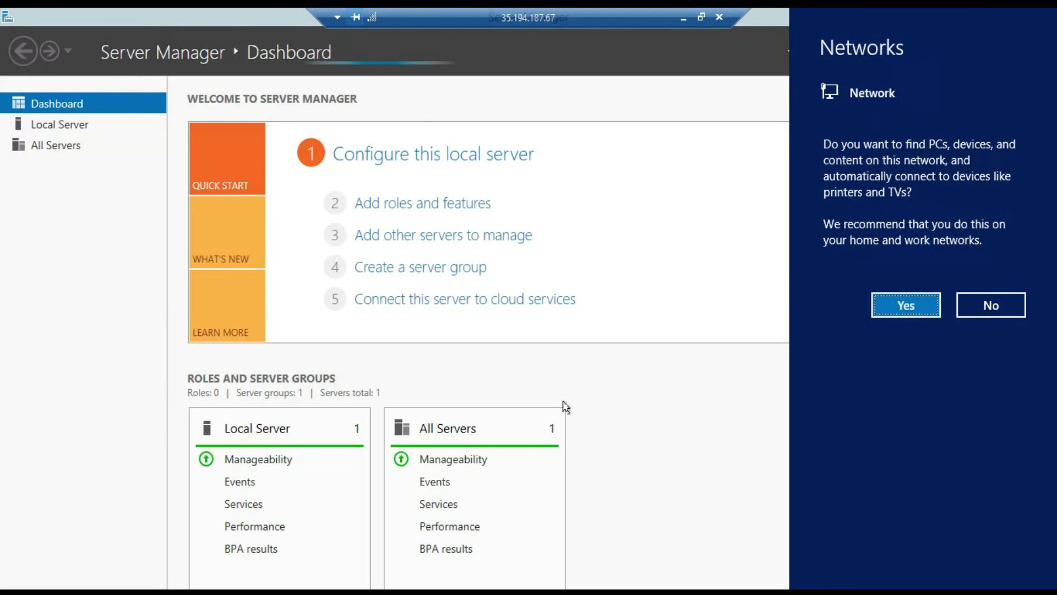
Step: Turn off IE Enhanced Security Configuration for both Administrators and Users in the local server's properties
click(58, 131)
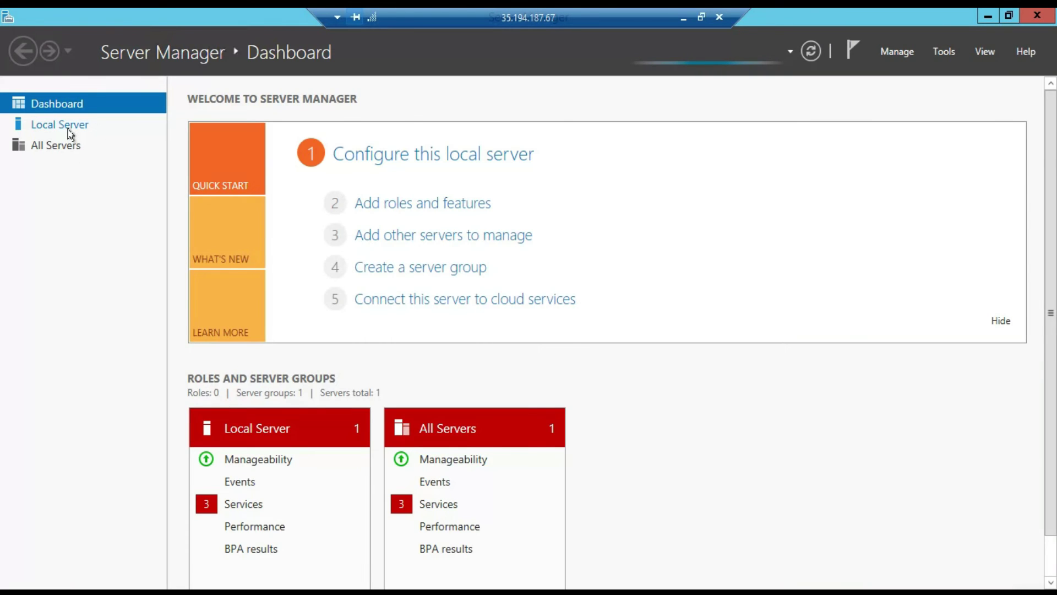
click(60, 125)
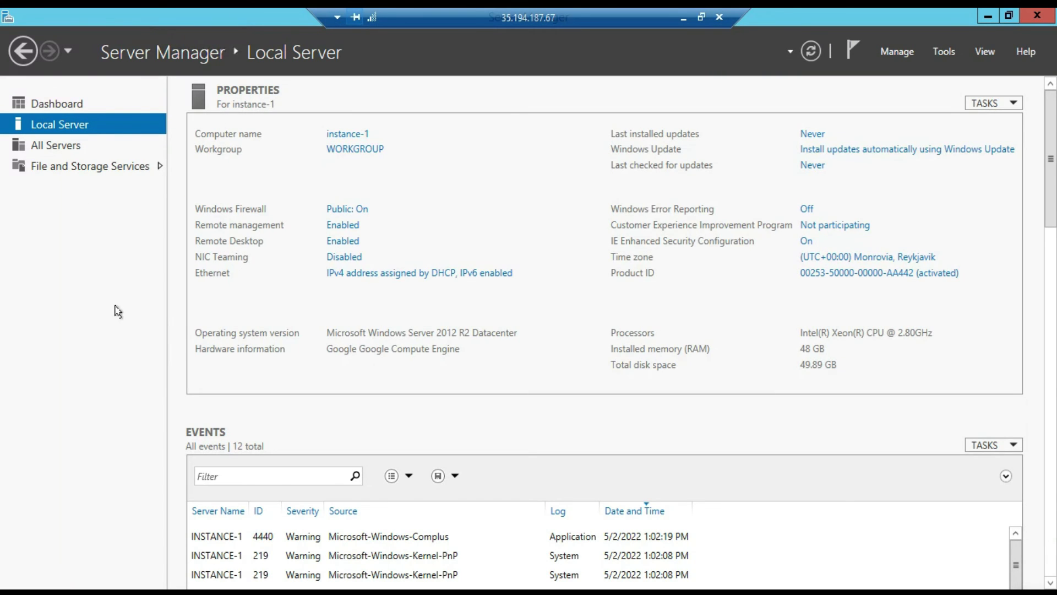
click(807, 241)
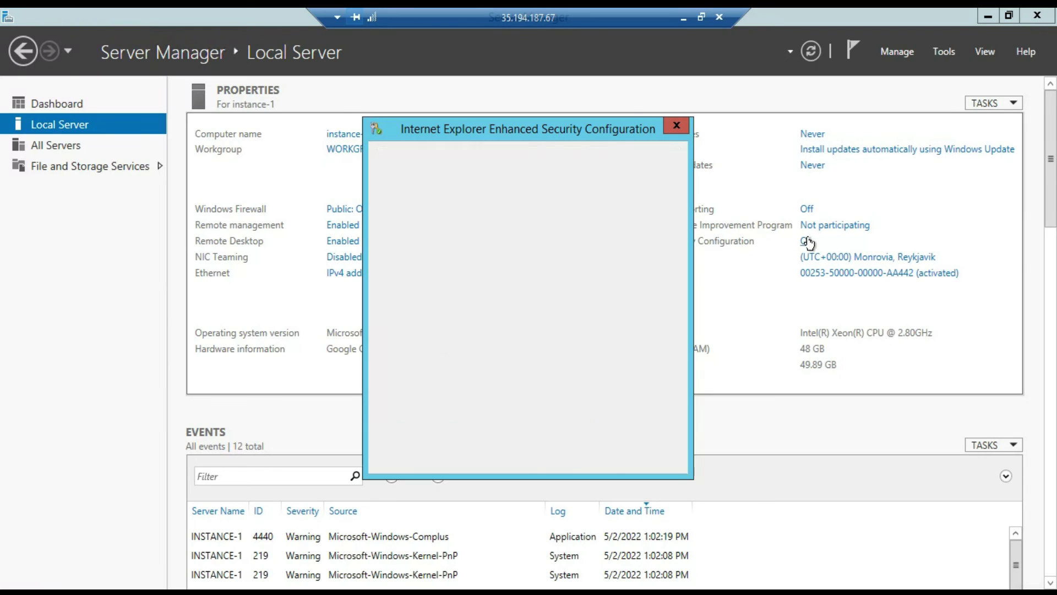
click(429, 284)
click(428, 379)
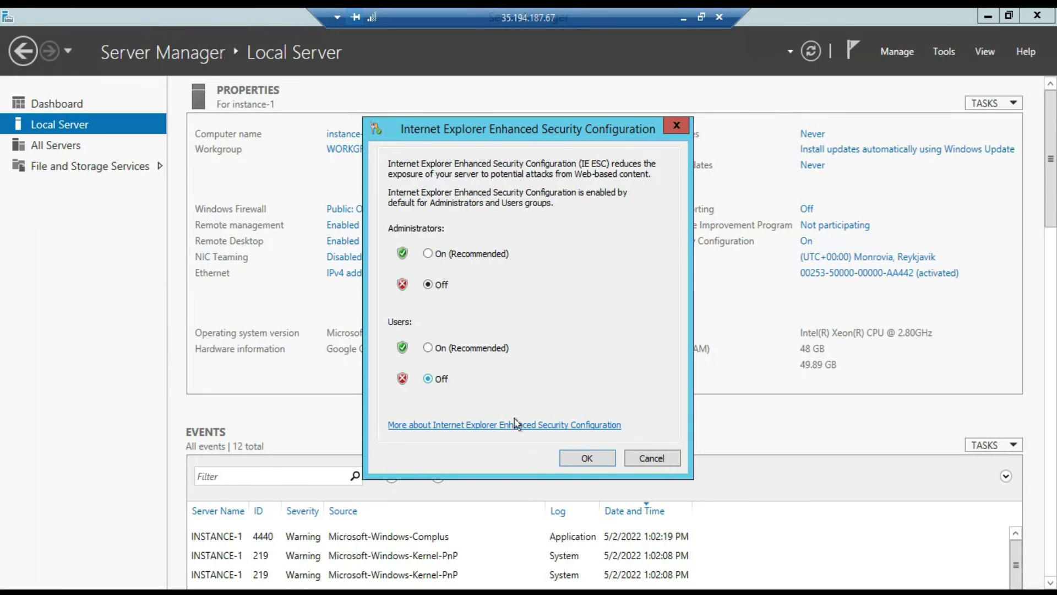
click(587, 457)
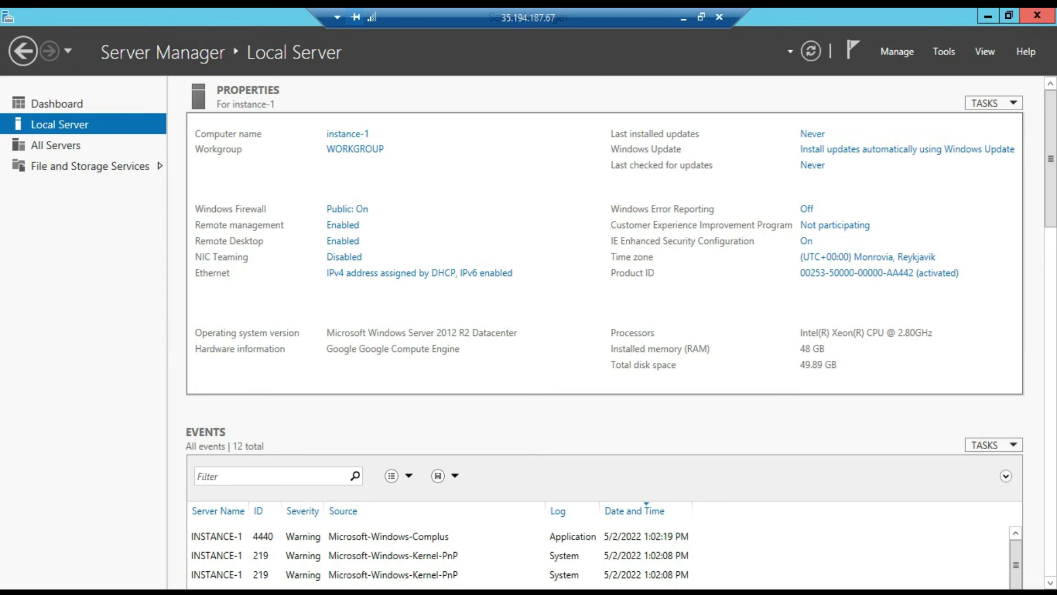
Step: Minimize Server Manager and restore the remote desktop session from full screen to a window
click(988, 15)
click(701, 17)
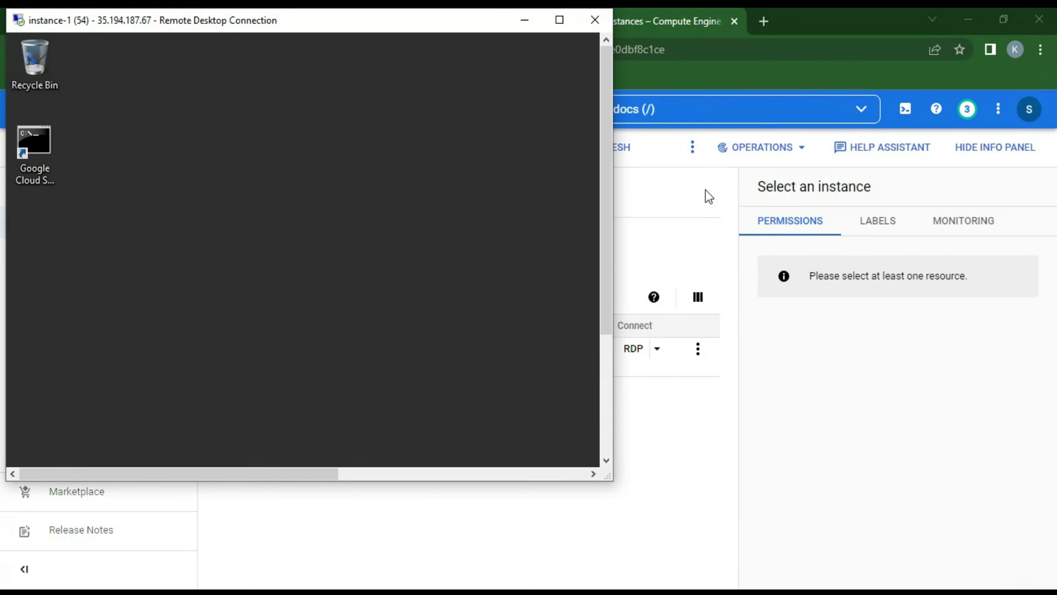
Step: Minimize the local browser windows, copy the ChromeSetup installer from the local desktop and paste it onto the full-screen remote desktop
click(969, 20)
click(968, 17)
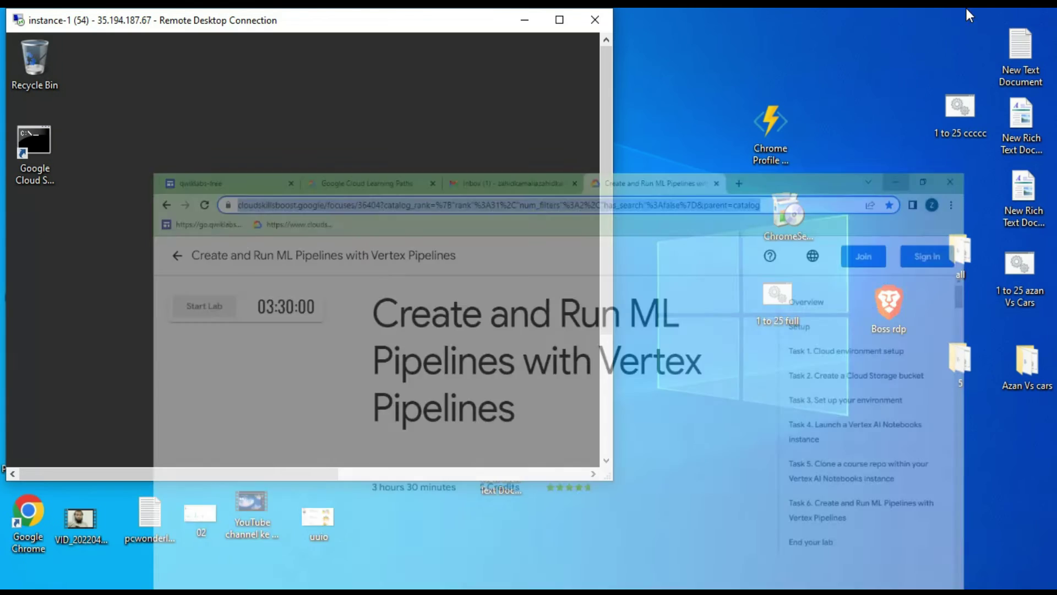
right_click(790, 223)
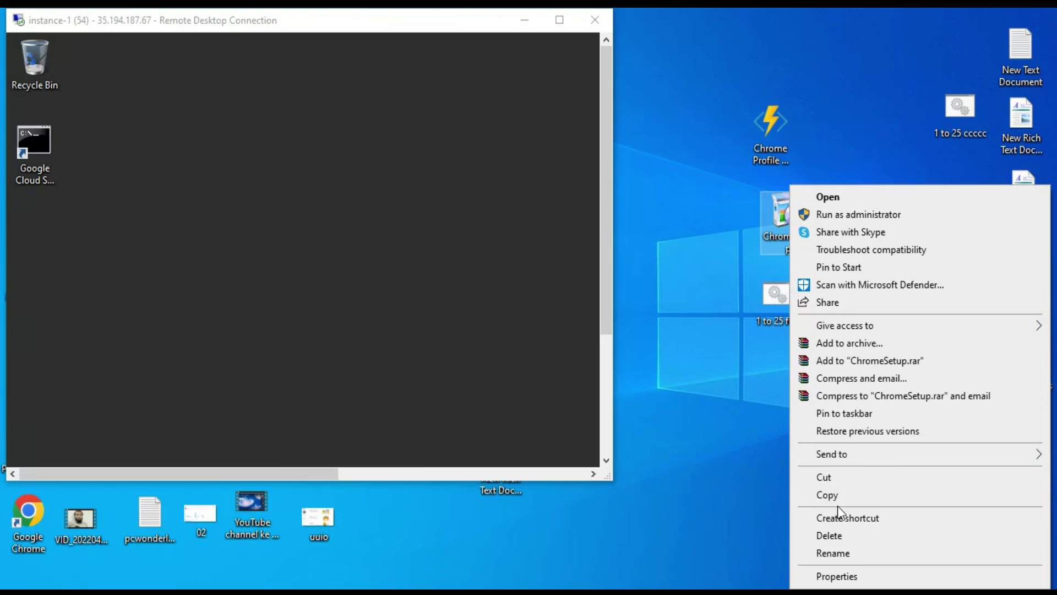
click(842, 495)
click(559, 20)
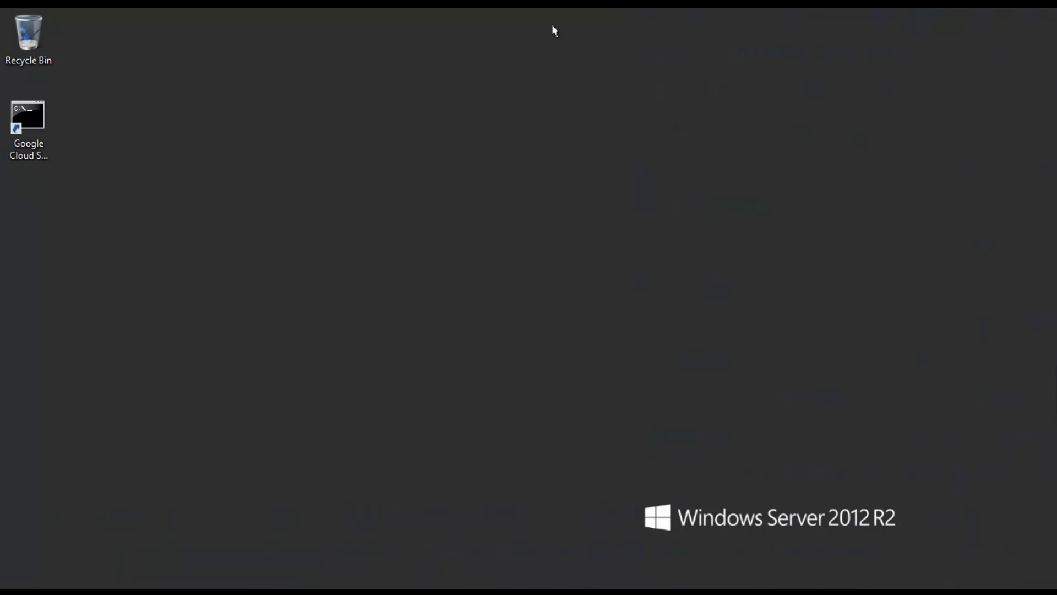
right_click(941, 176)
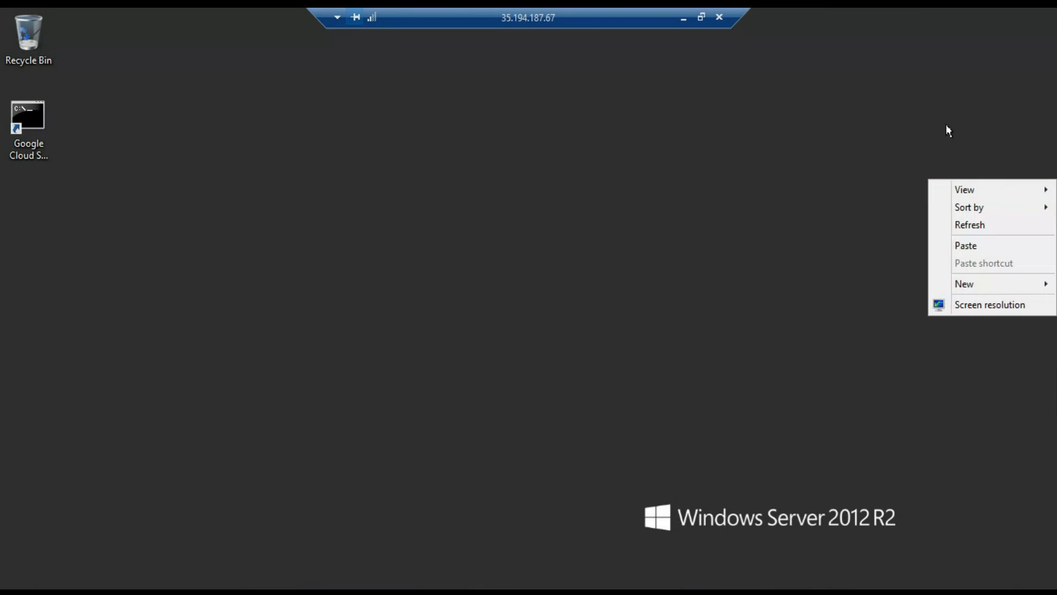
click(961, 244)
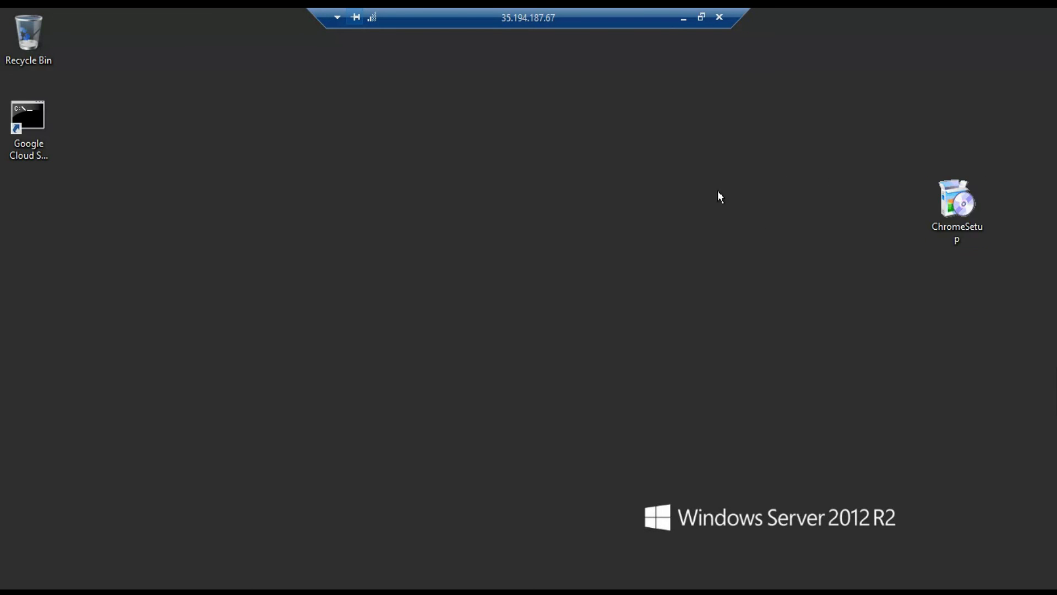
Step: Run the ChromeSetup installer on the remote server and allow it to make changes to the computer
right_click(952, 210)
click(924, 217)
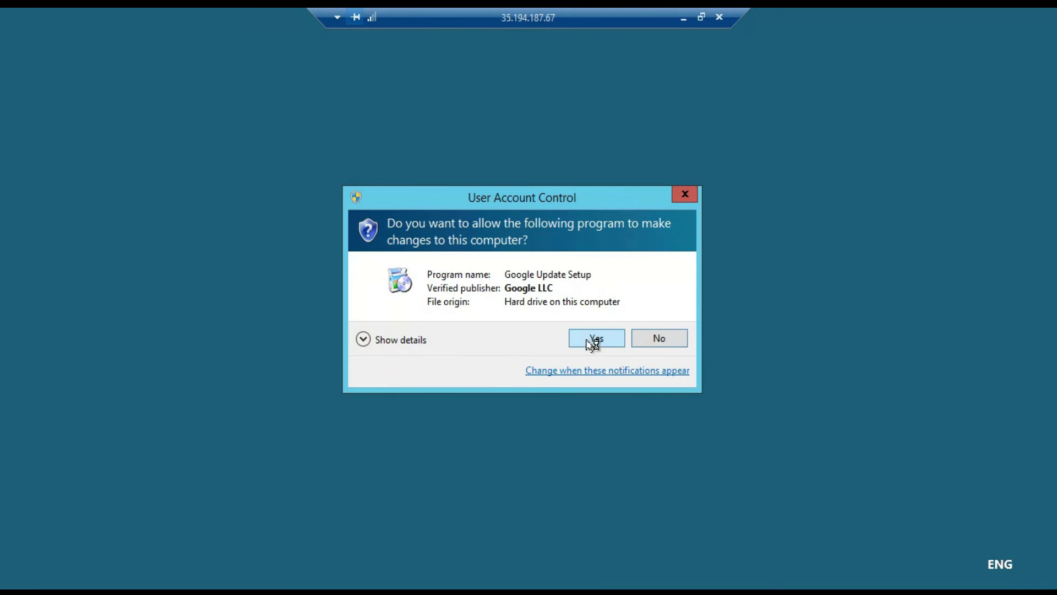
click(586, 340)
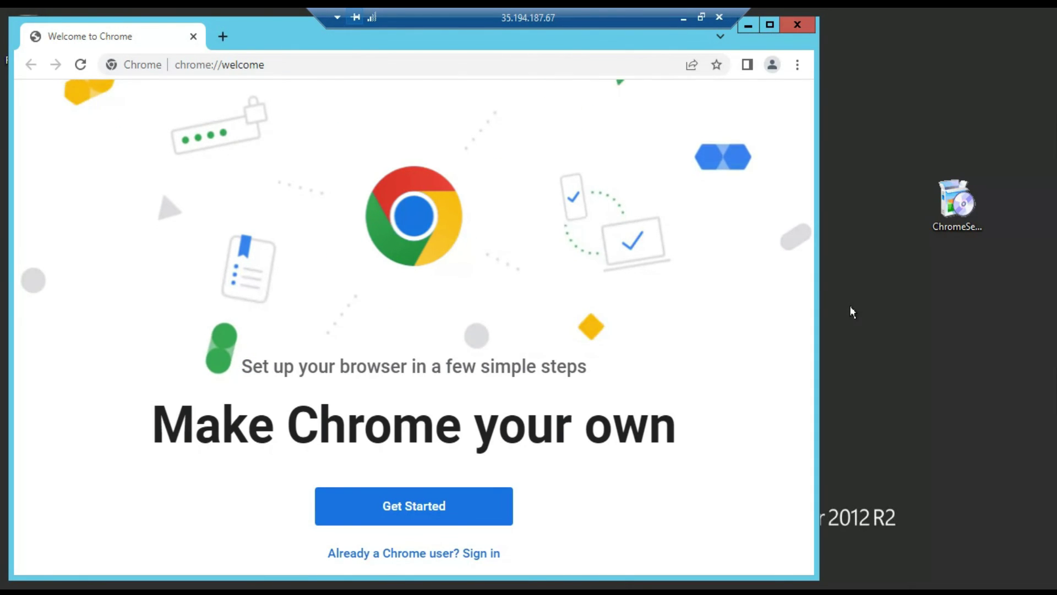
Step: Search for google in the newly installed browser and go to the Google home page from the results
click(346, 71)
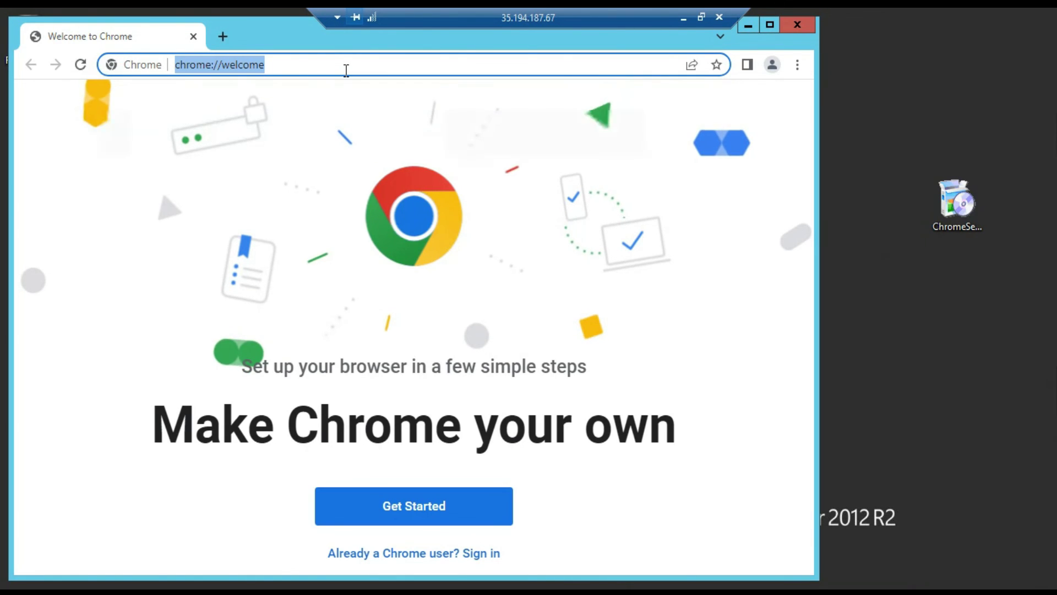
text(g)
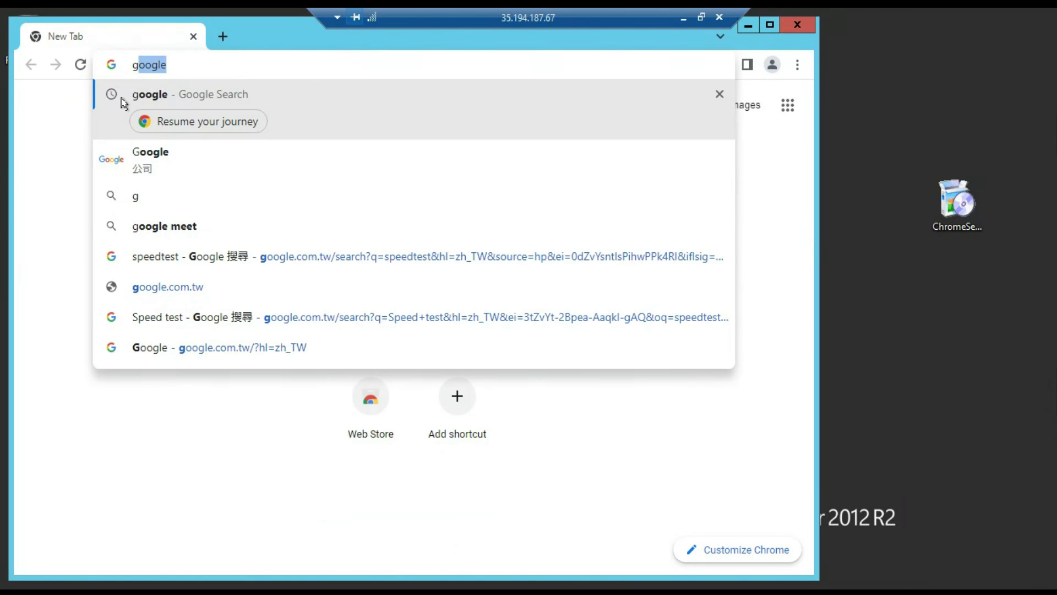
click(123, 101)
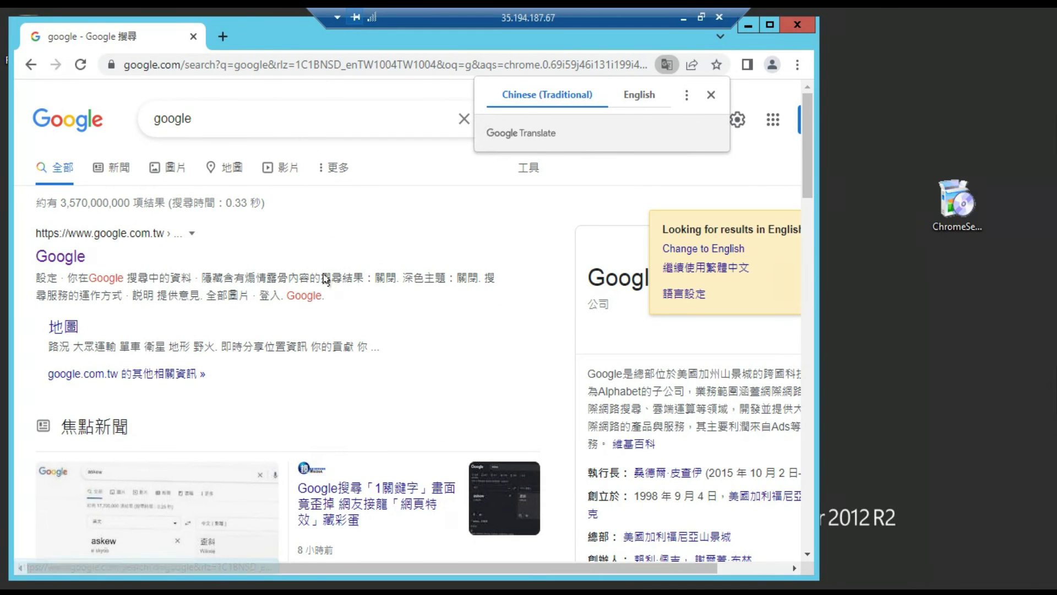
click(99, 123)
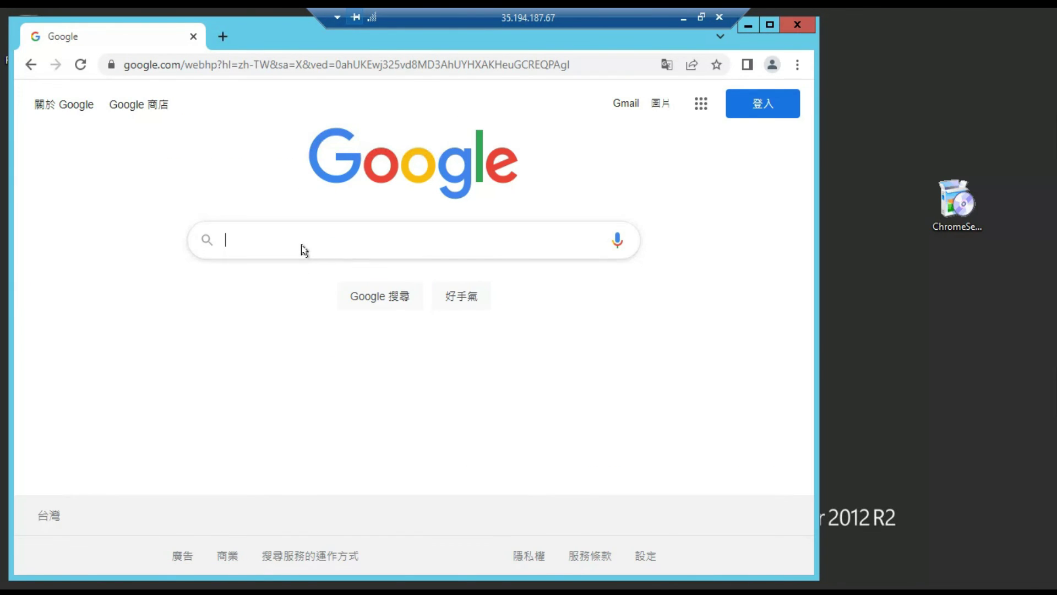
Step: Search Google for youtube to test browsing on the server, and return to the Google home page
click(305, 247)
text(yo)
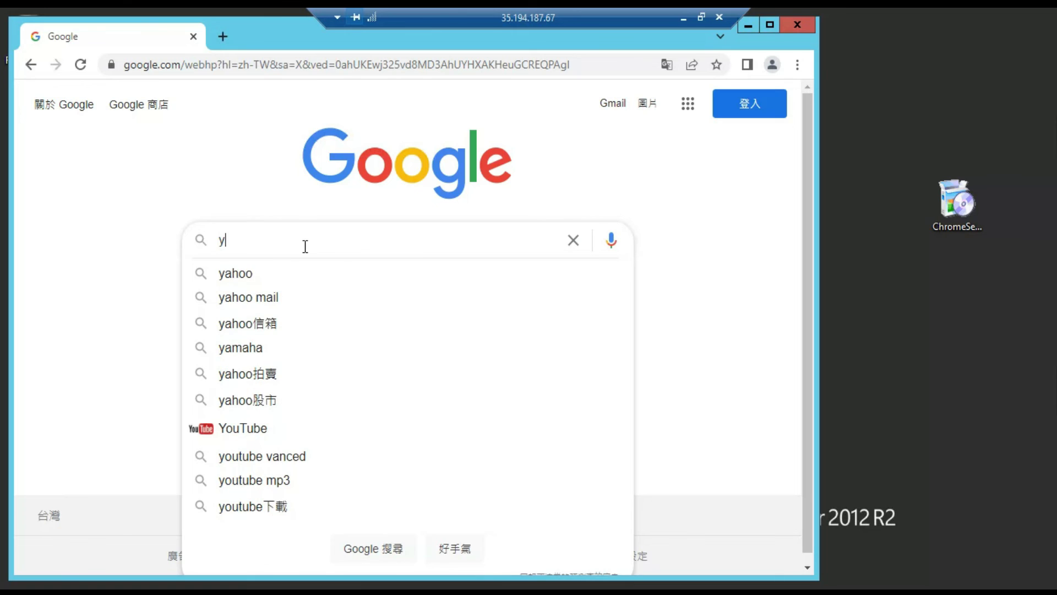
click(300, 276)
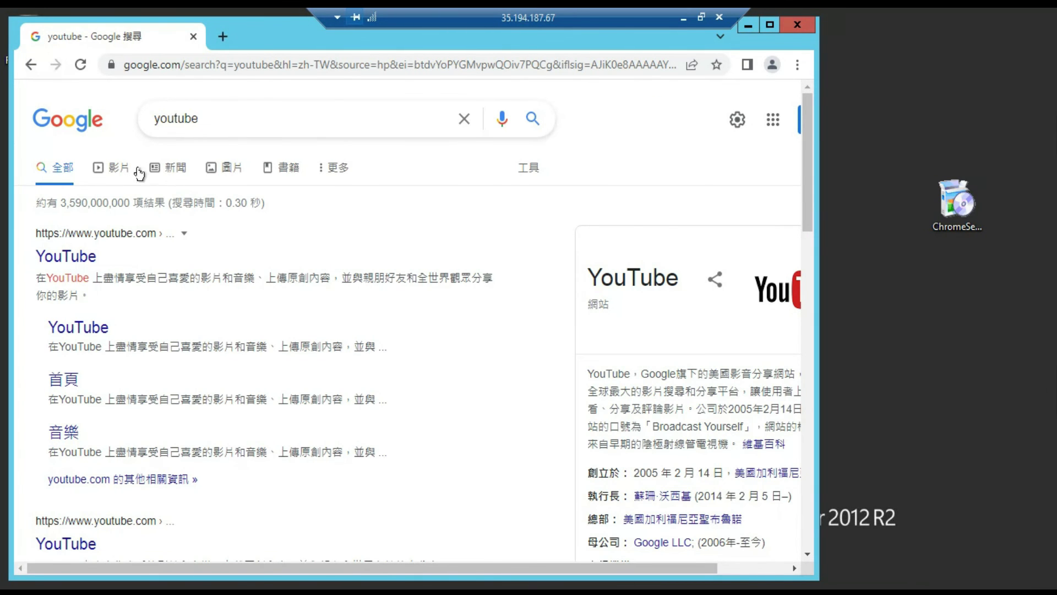
click(30, 66)
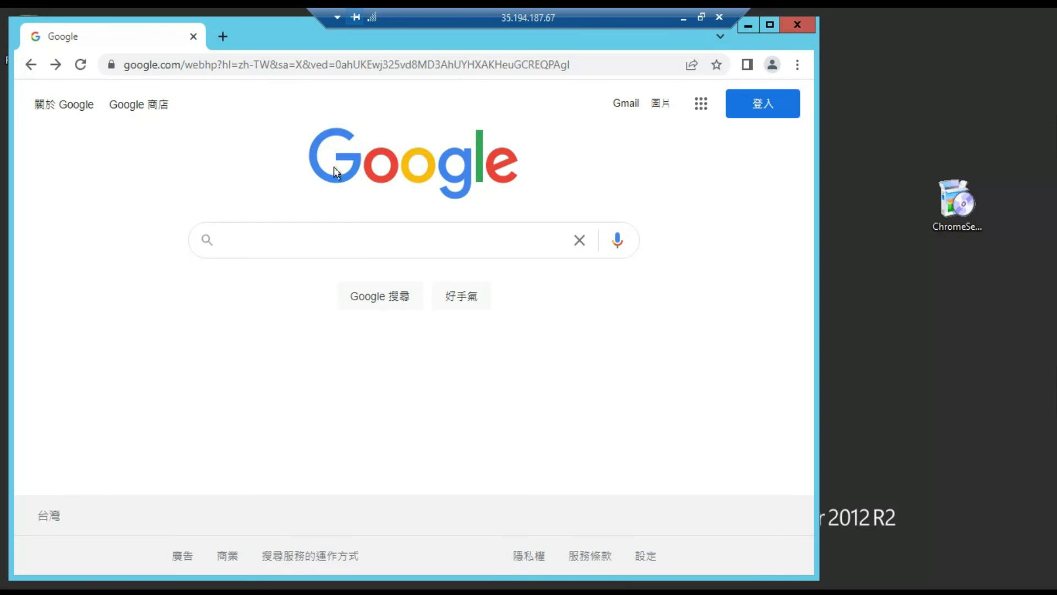